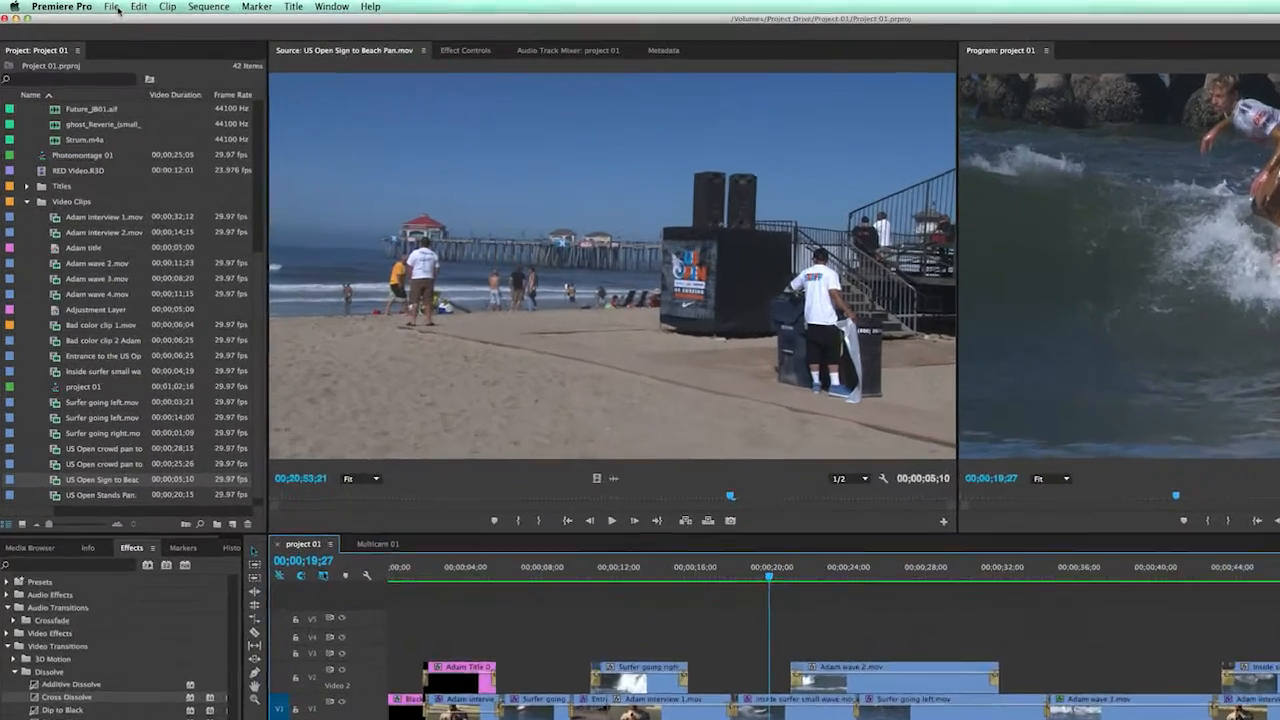
# Open the media export settings for the project 01 sequence and scrub through its preview.
pyautogui.click(89, 5)
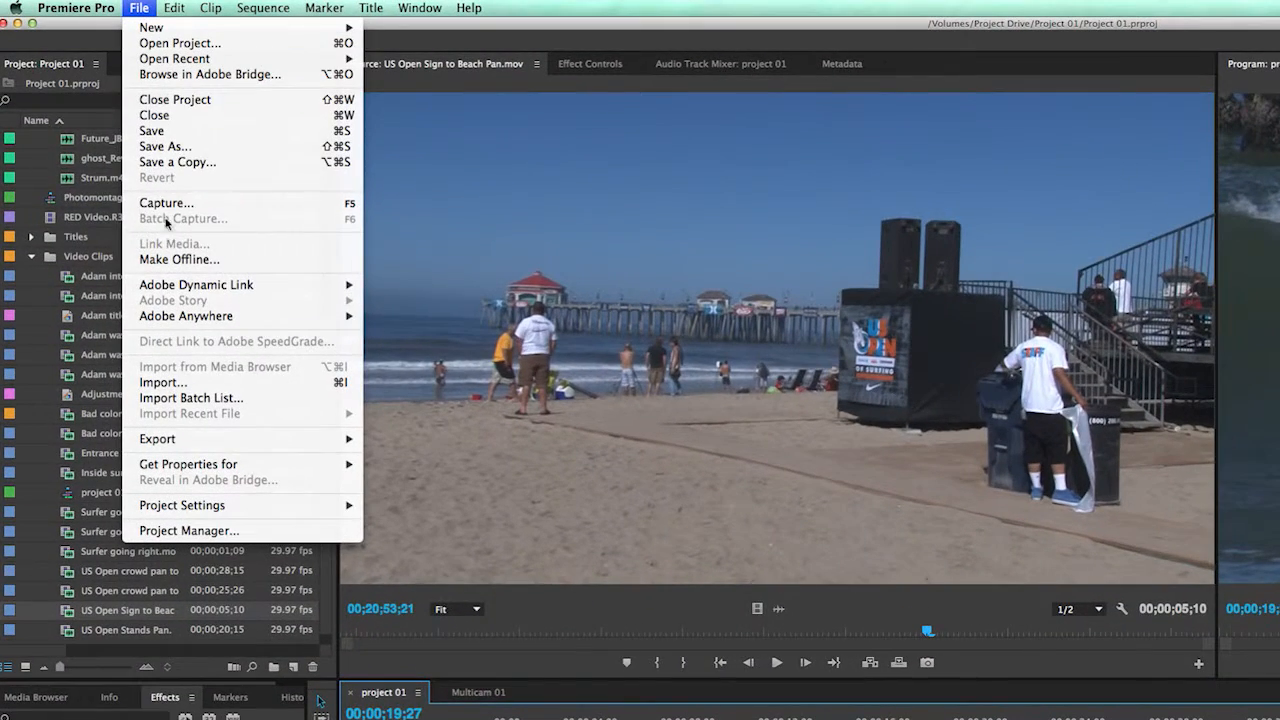
pyautogui.moveTo(292, 442)
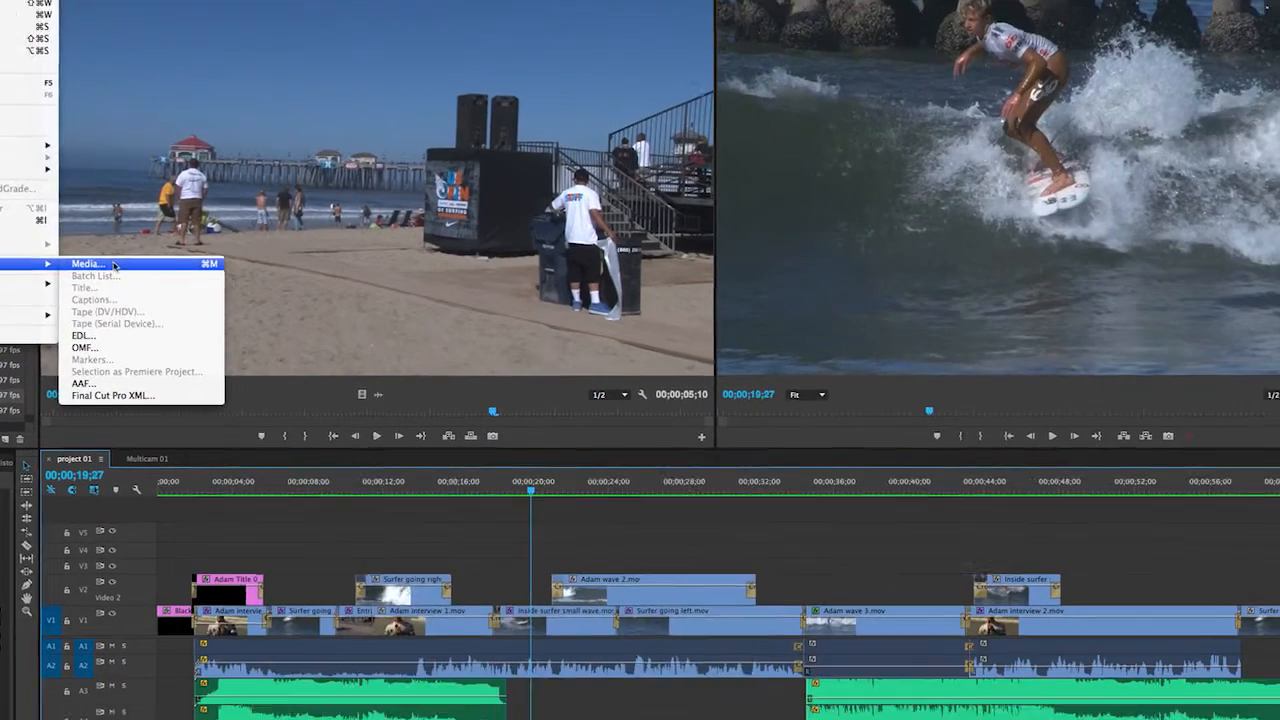
pyautogui.click(378, 410)
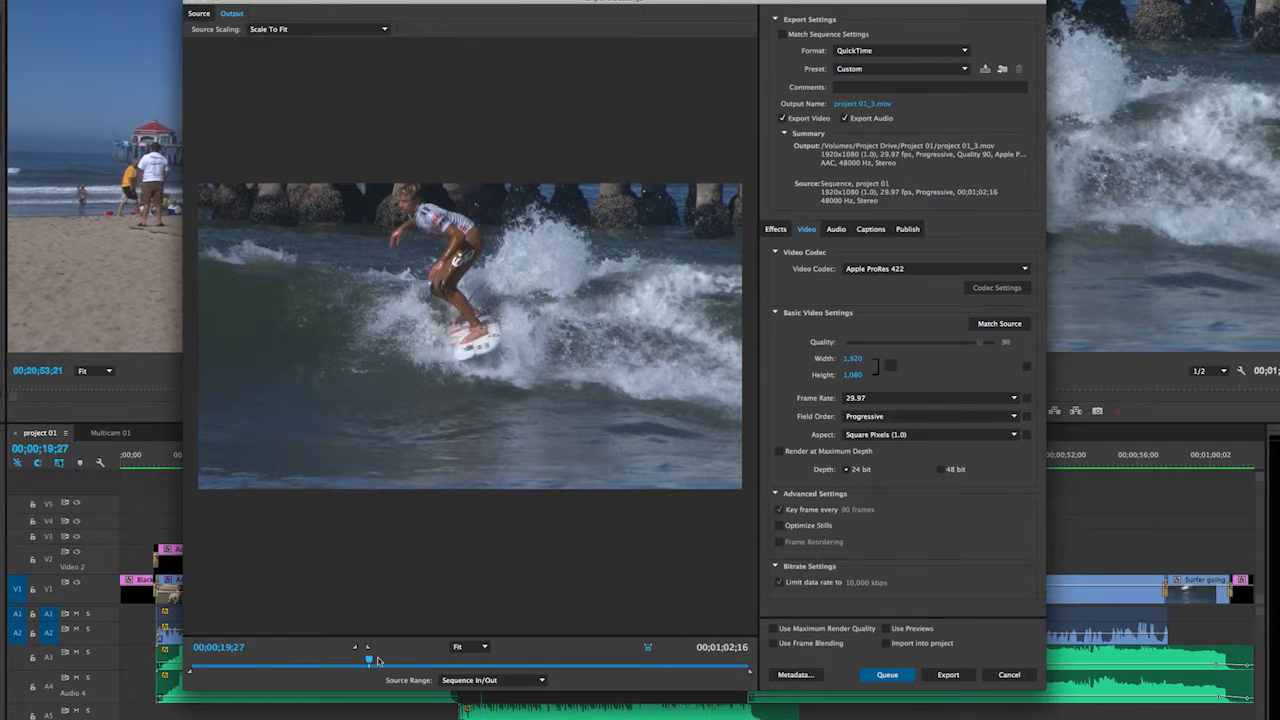
pyautogui.moveTo(346, 660); pyautogui.dragTo(692, 662)
pyautogui.moveTo(435, 662); pyautogui.dragTo(289, 662)
# Try a shorter export range by moving its start point inward, and restore the range to the full sequence.
pyautogui.moveTo(188, 674); pyautogui.dragTo(220, 674)
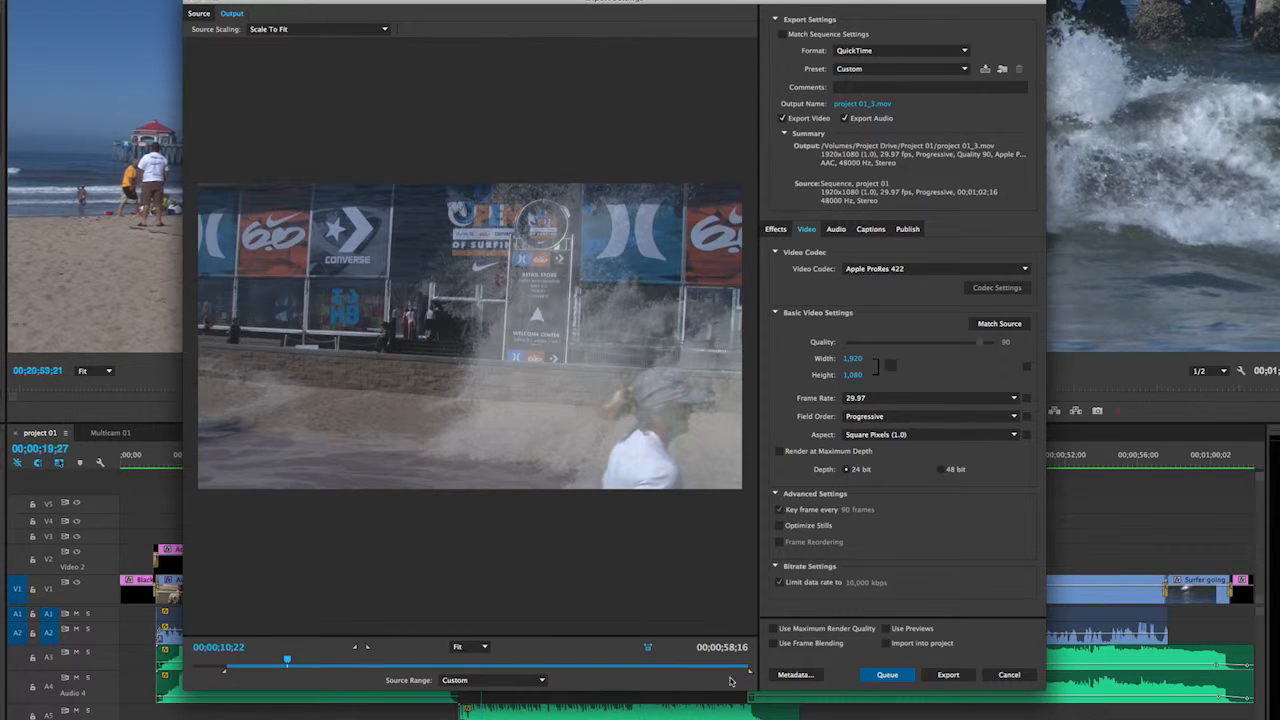
pyautogui.moveTo(749, 672)
pyautogui.mouseDown()
pyautogui.moveTo(500, 673)
pyautogui.moveTo(760, 675)
pyautogui.mouseUp()
pyautogui.moveTo(224, 672); pyautogui.dragTo(189, 673)
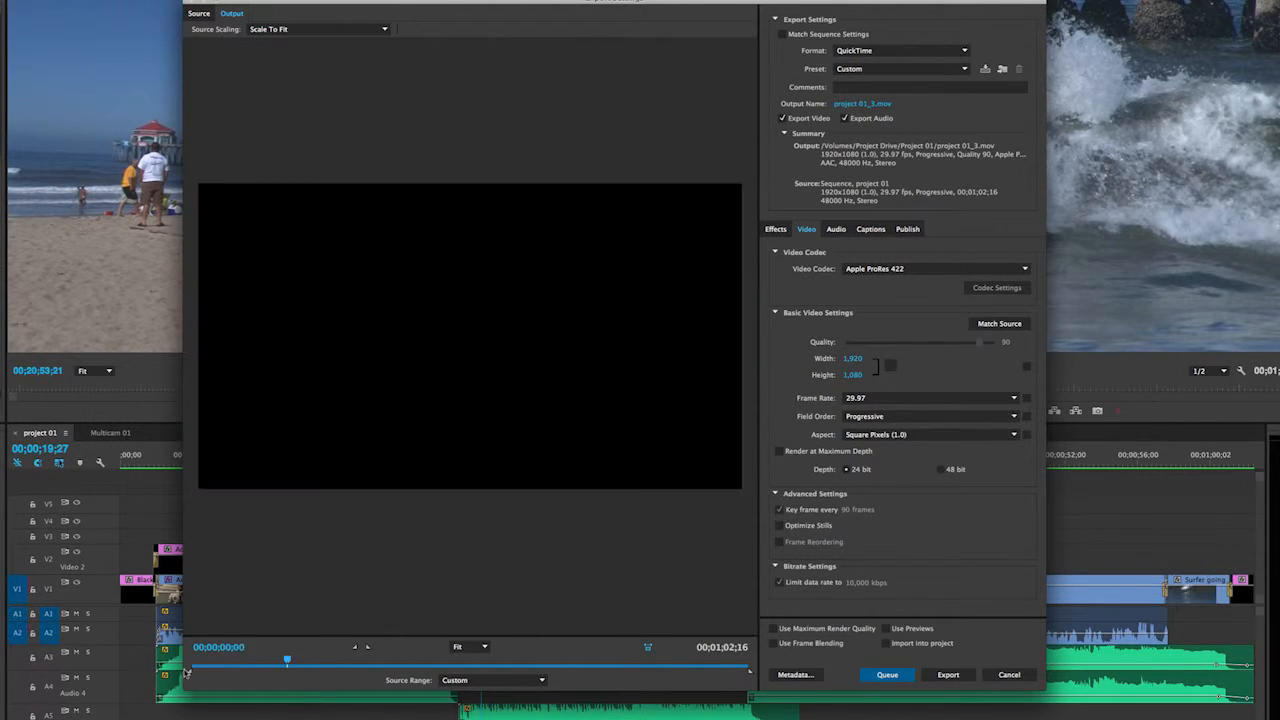
pyautogui.click(496, 681)
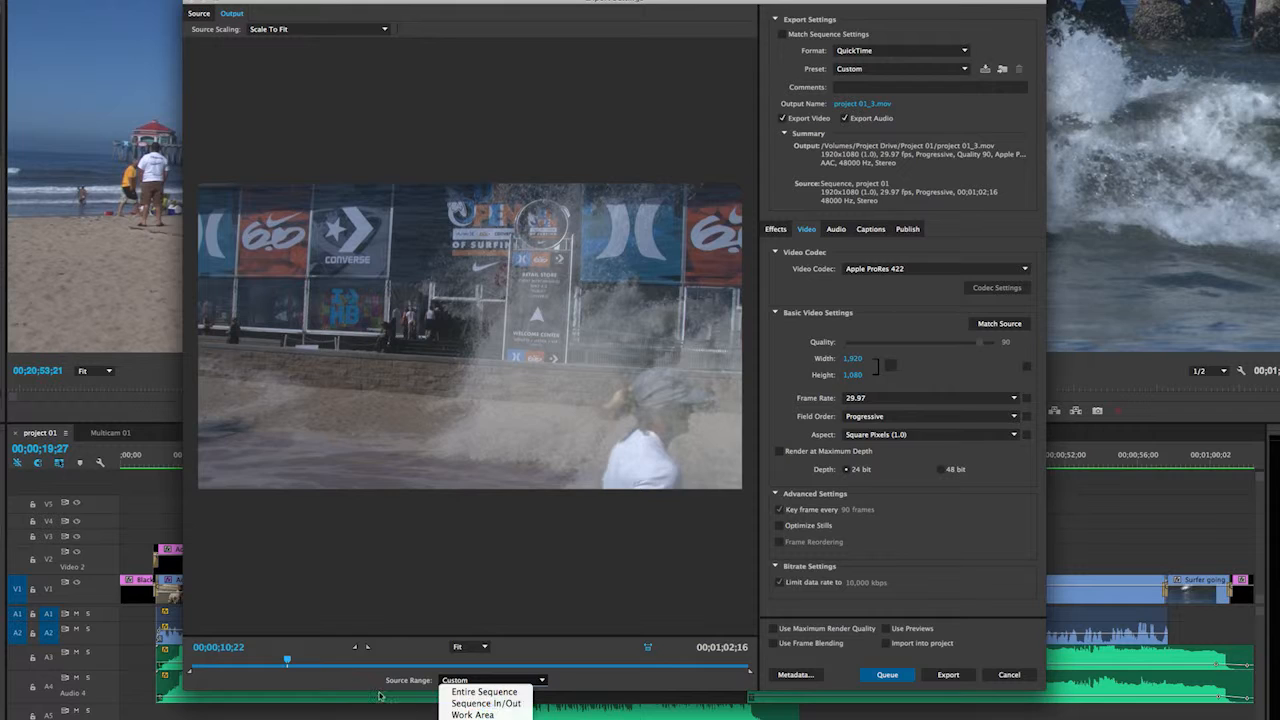
pyautogui.click(382, 614)
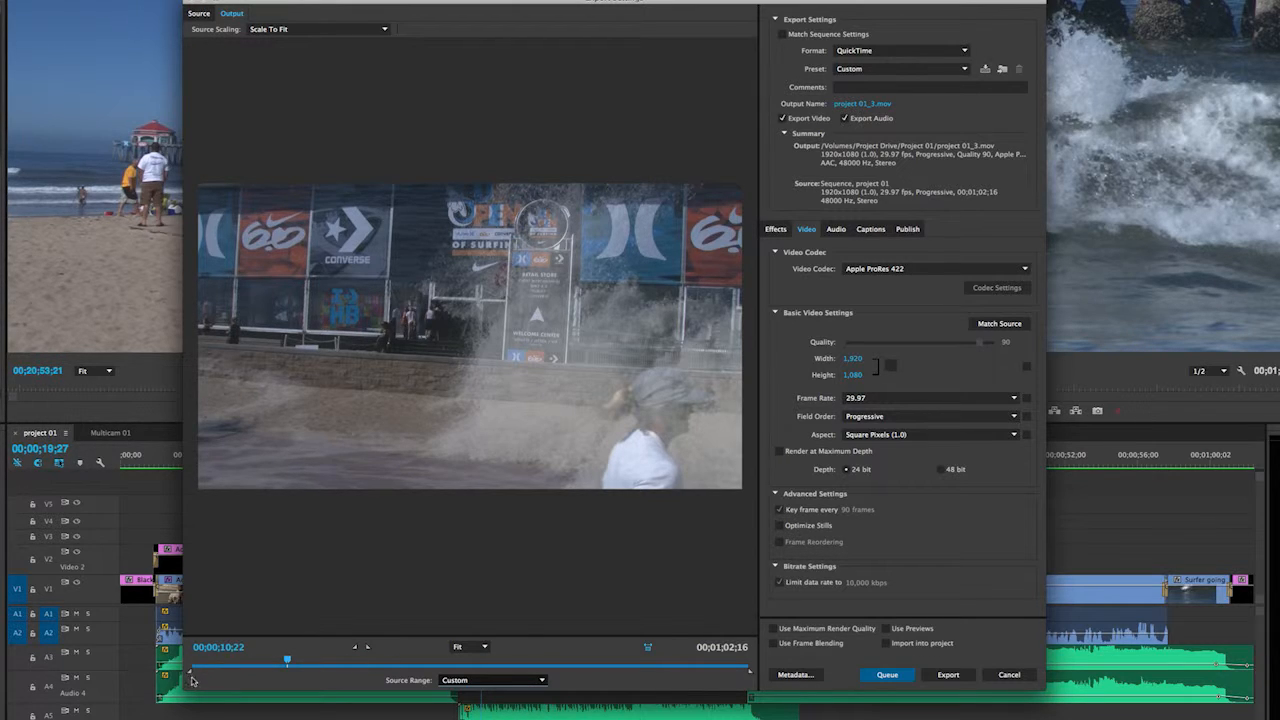
pyautogui.moveTo(191, 676); pyautogui.dragTo(194, 677)
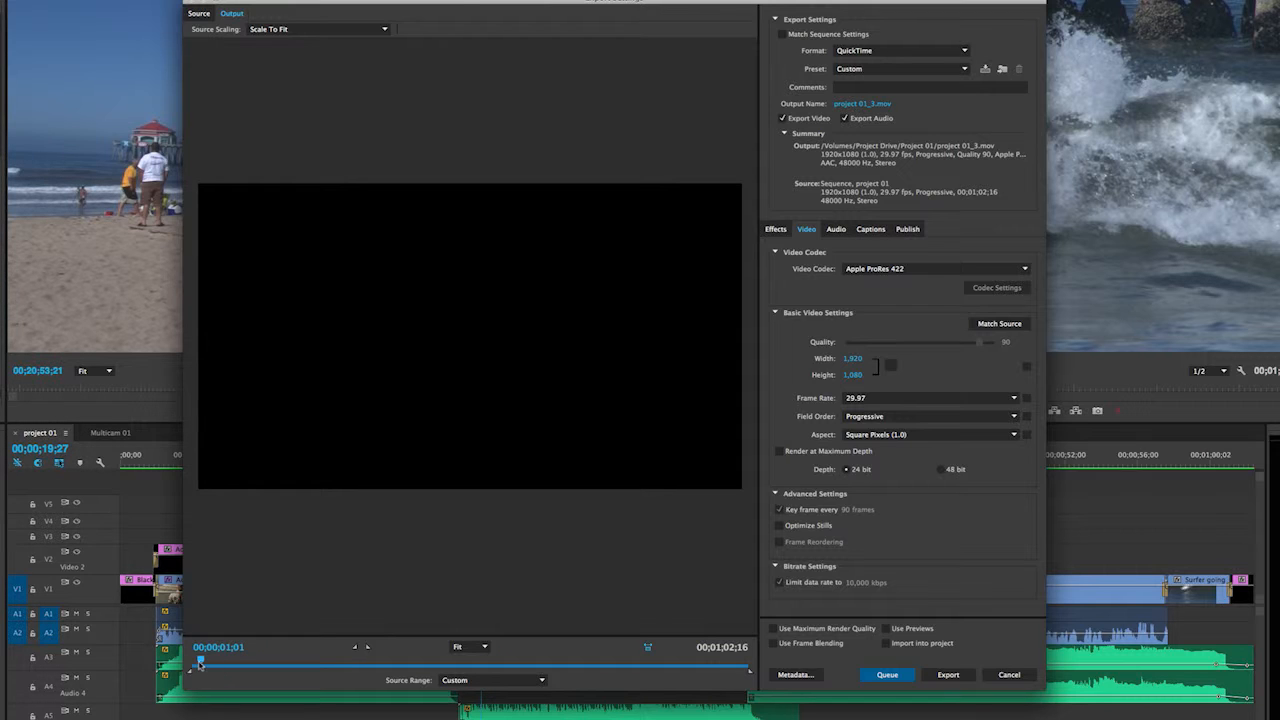
pyautogui.moveTo(201, 661); pyautogui.dragTo(318, 662)
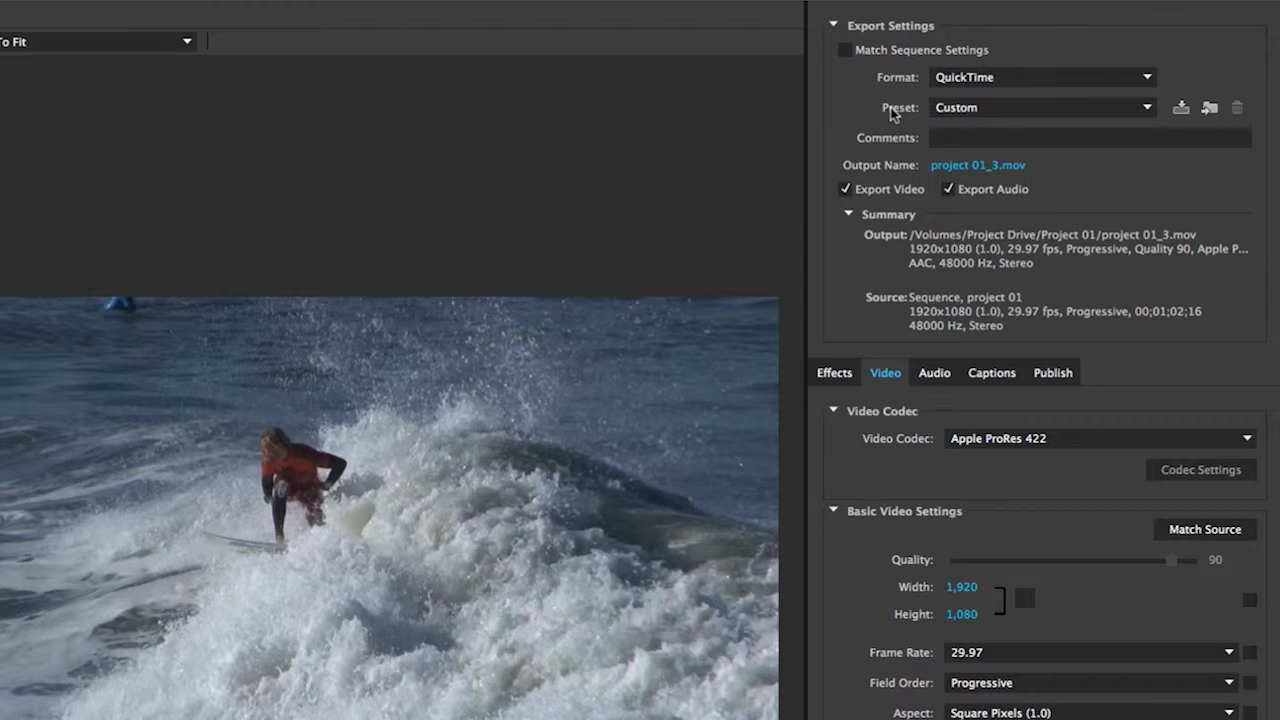
# Try Match Sequence Settings and the H.264 export format, and set the format back to QuickTime.
pyautogui.click(848, 51)
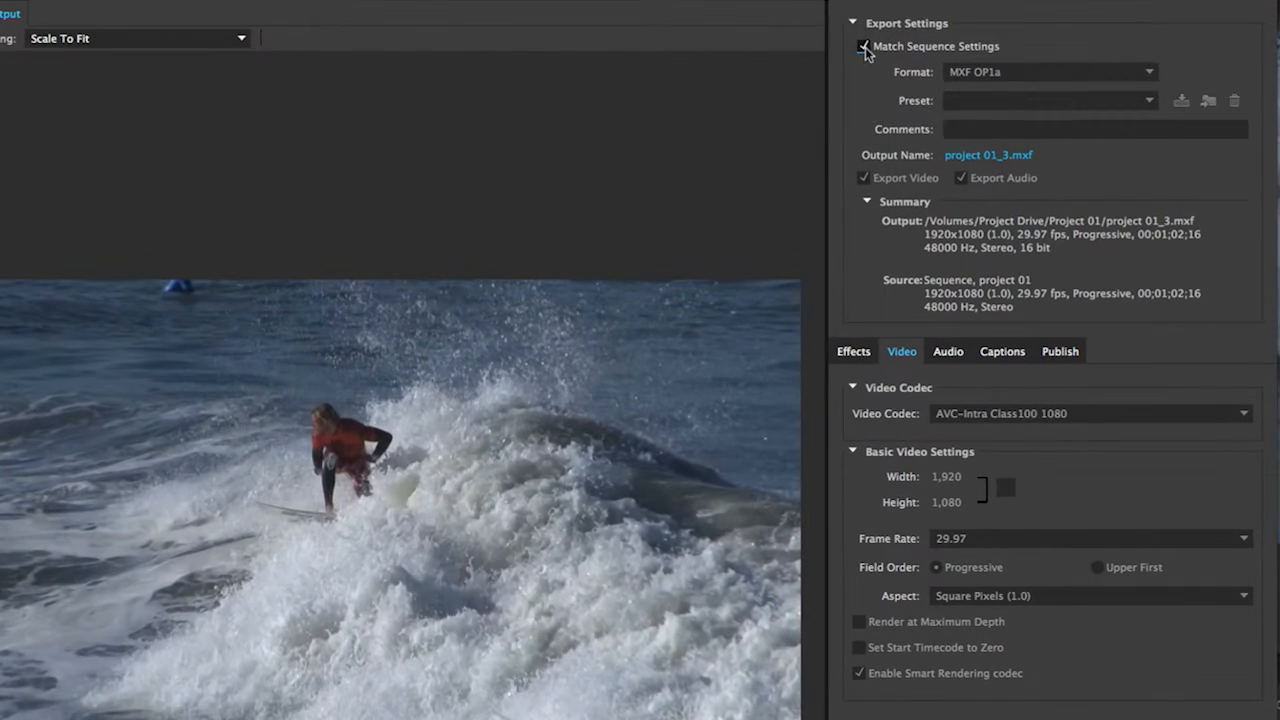
pyautogui.click(792, 55)
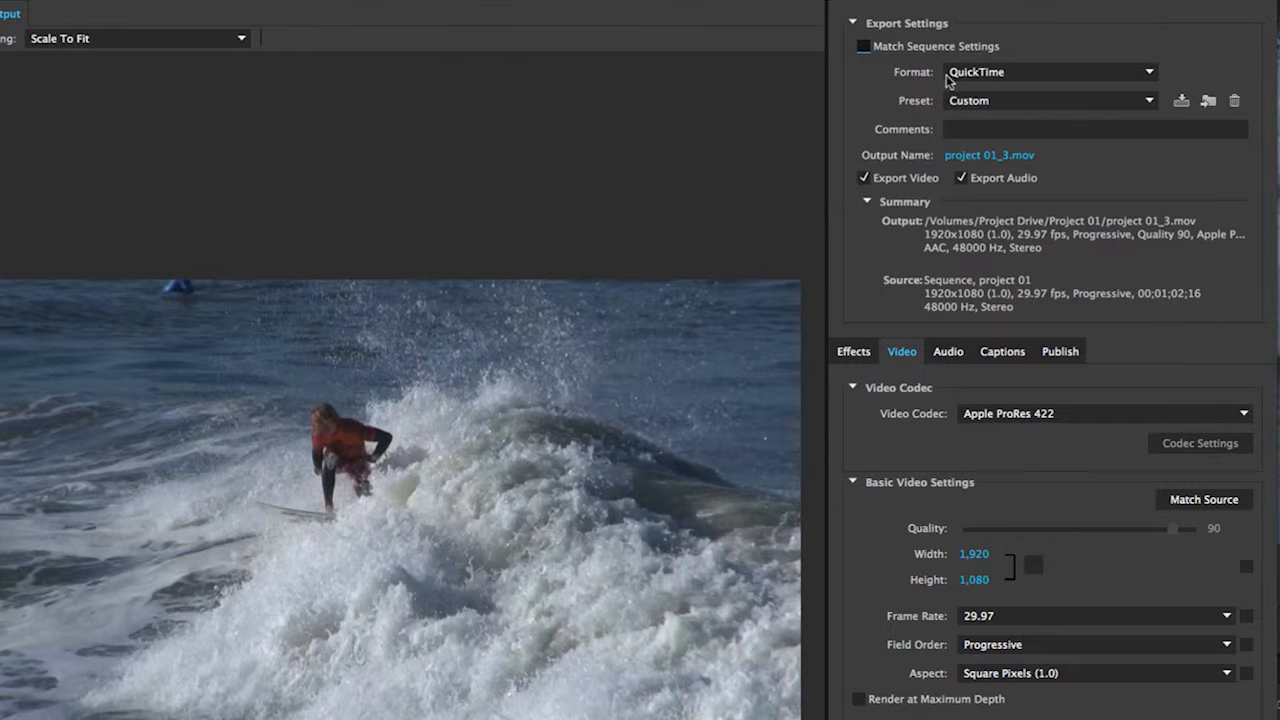
pyautogui.click(1097, 77)
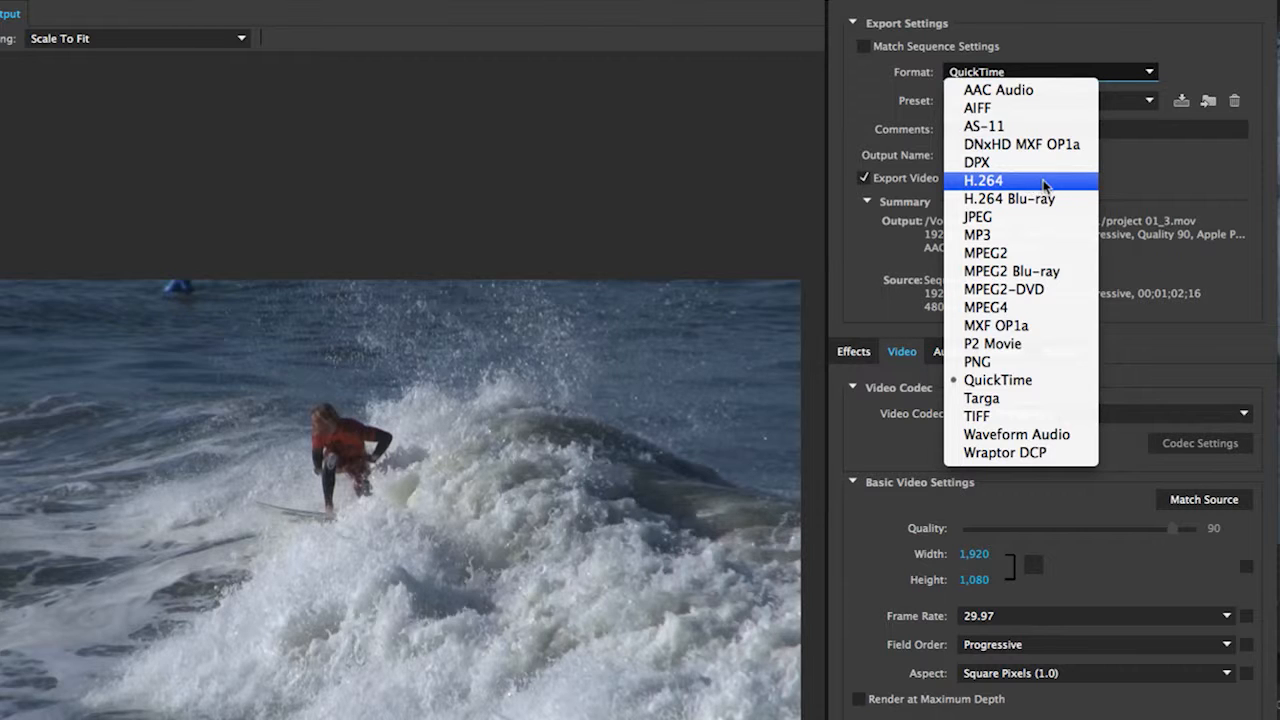
pyautogui.click(1005, 180)
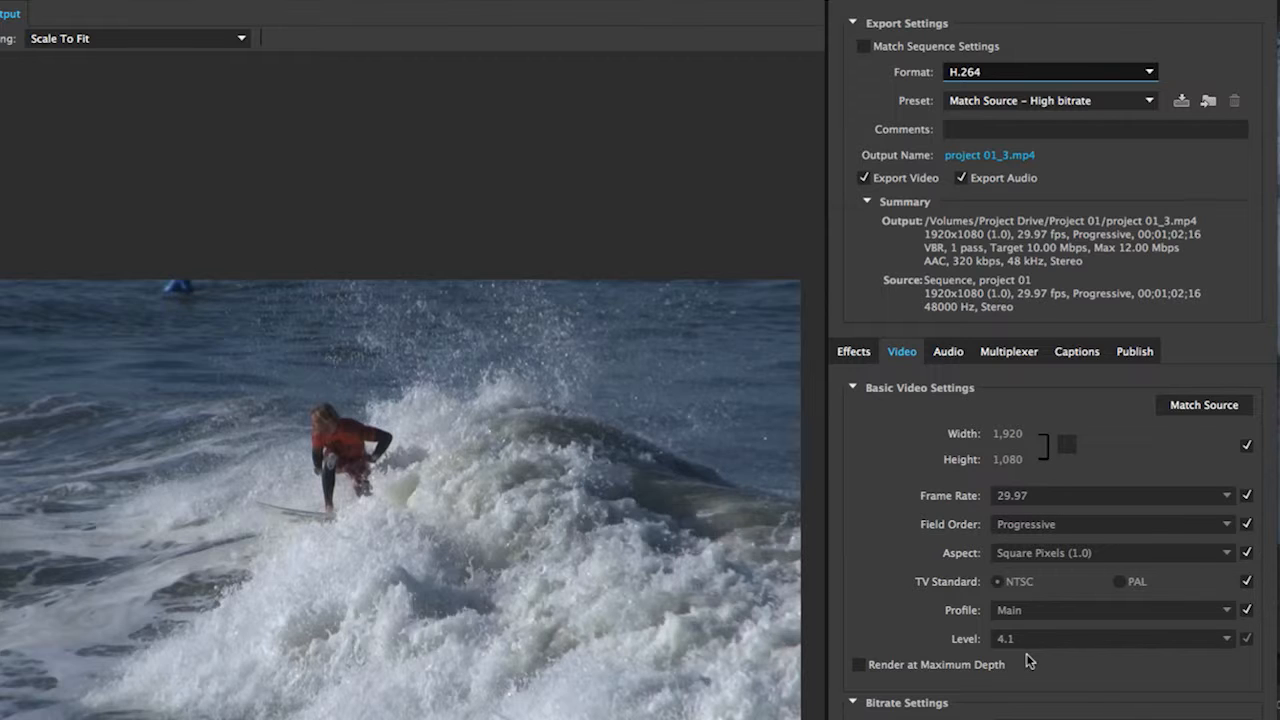
pyautogui.click(1105, 76)
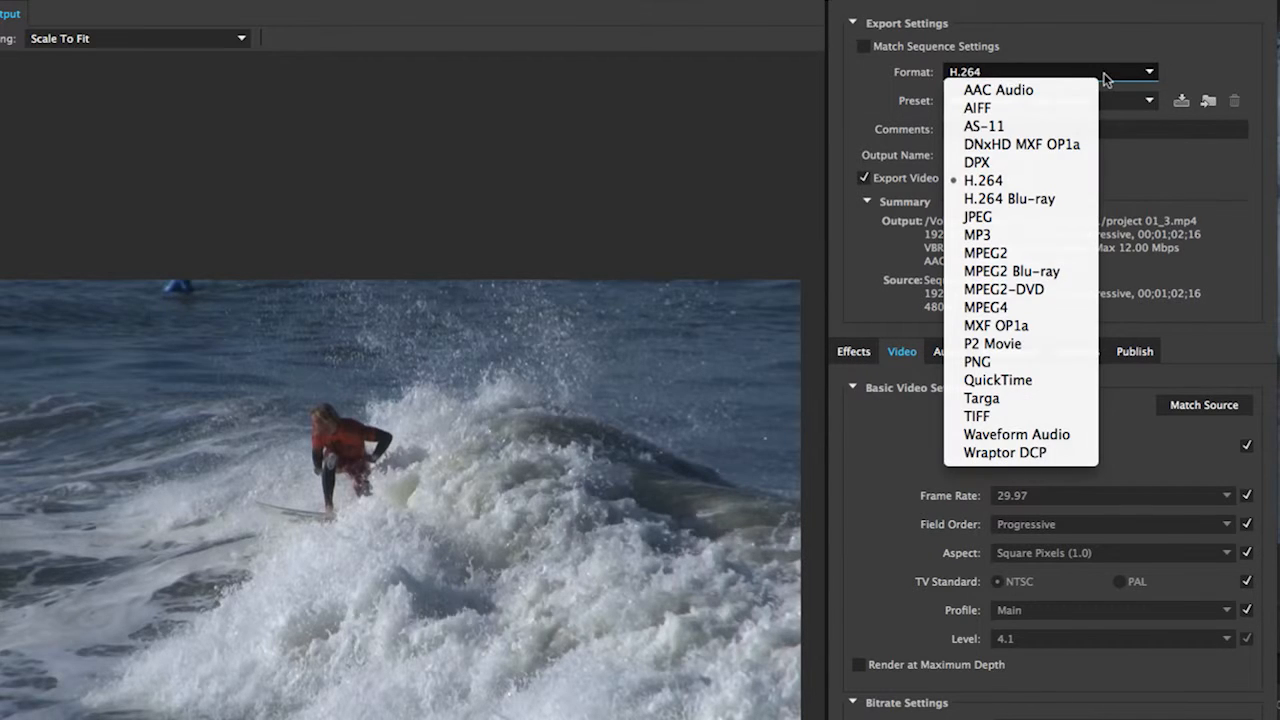
pyautogui.click(1020, 381)
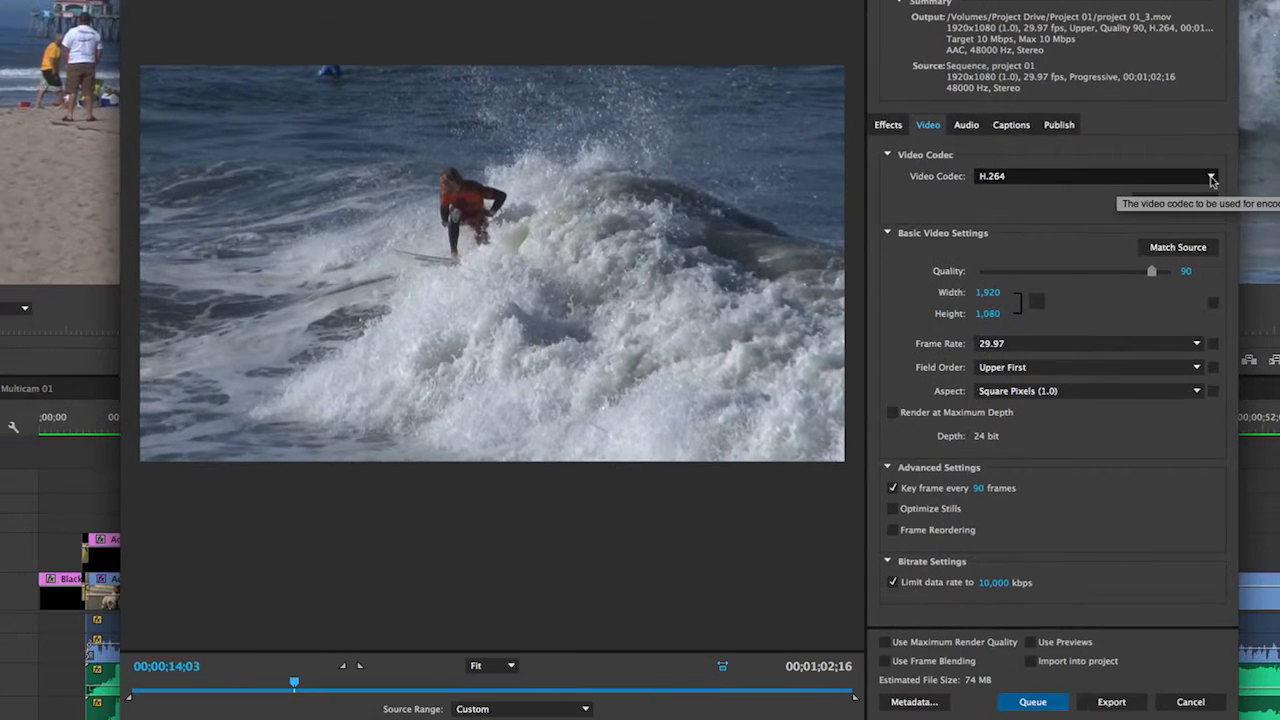
# Look through the QuickTime video codecs and choose Apple ProRes 422.
pyautogui.click(1243, 413)
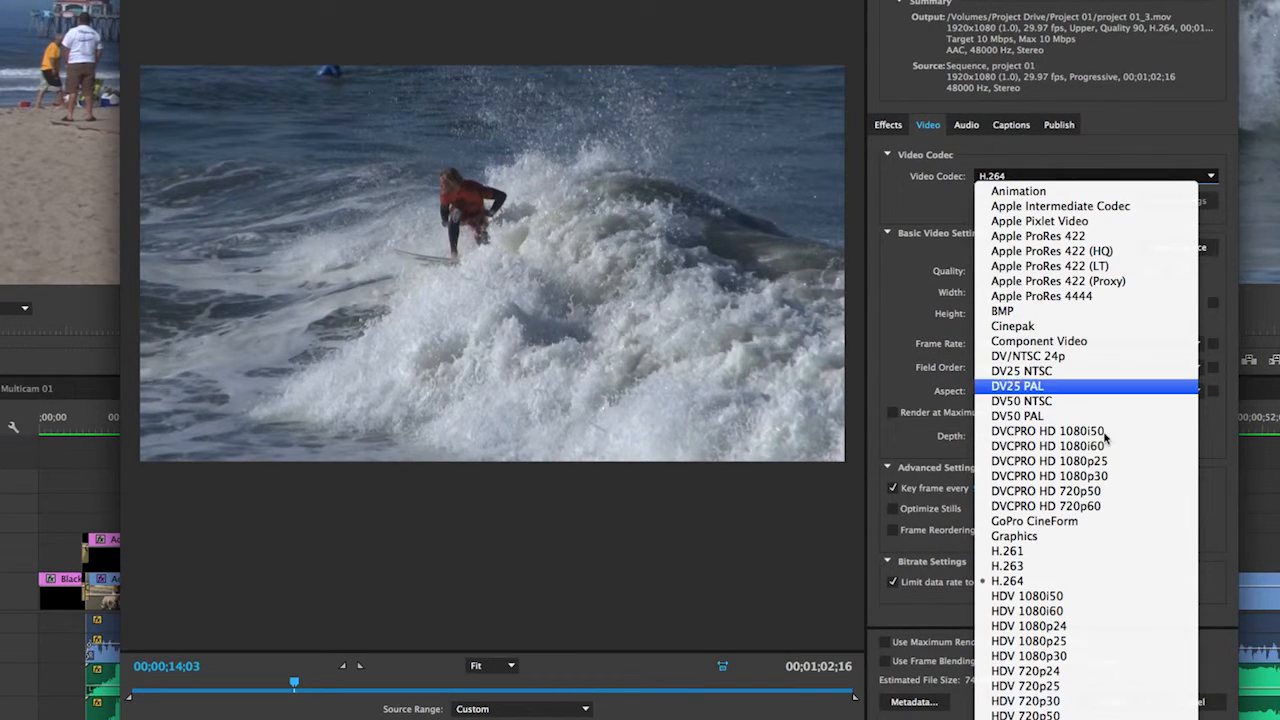
pyautogui.scroll(-6, 1090, 568)
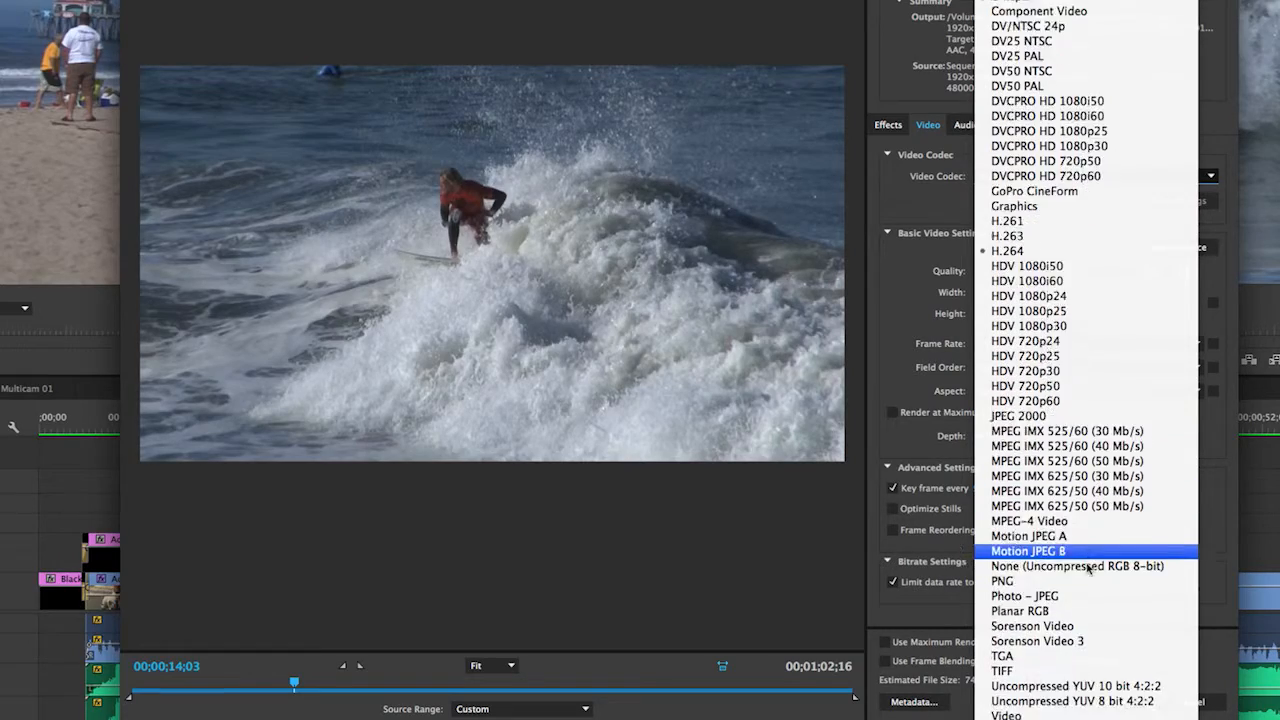
pyautogui.scroll(-5, 1090, 568)
pyautogui.scroll(3, 1090, 566)
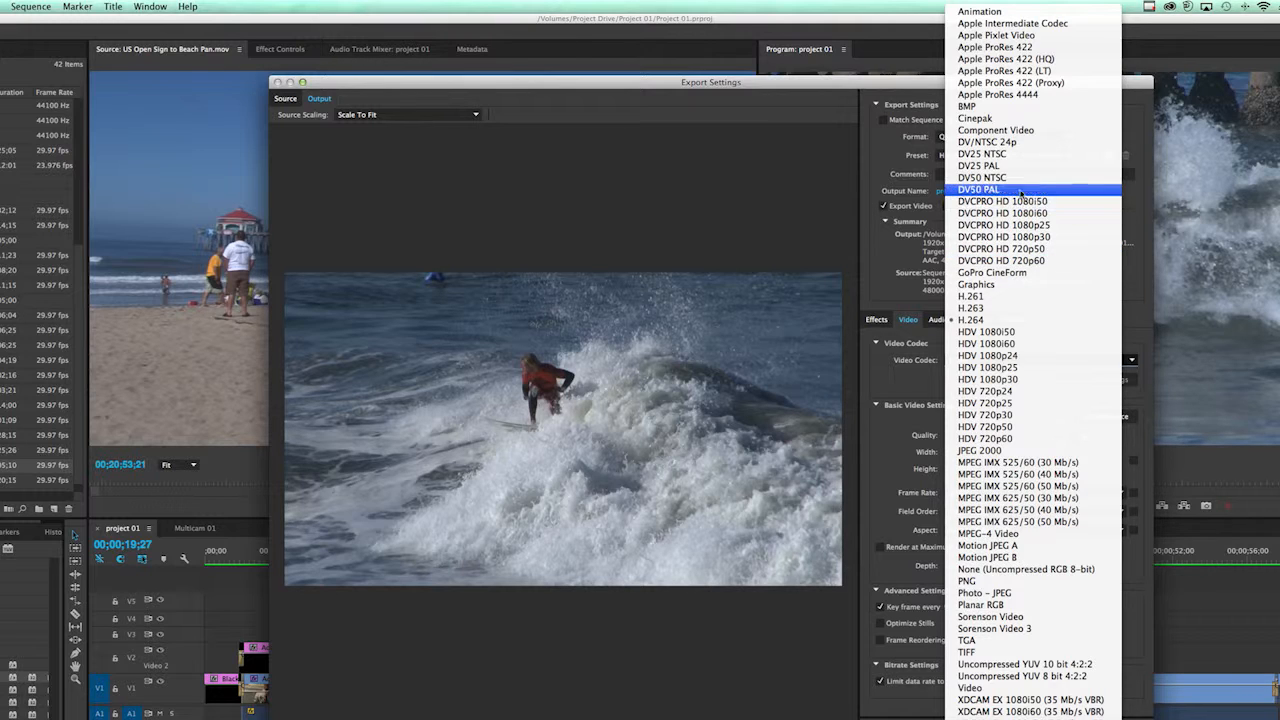
pyautogui.click(1029, 49)
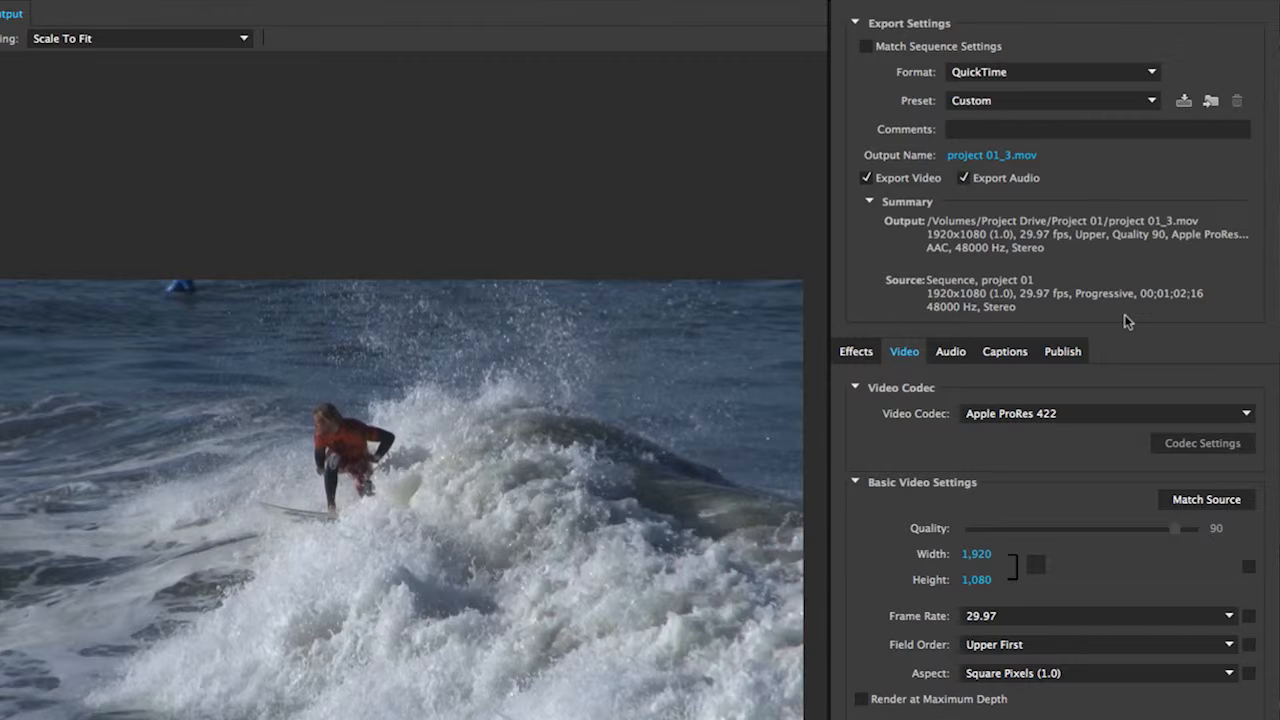
# Change the QuickTime video codec to H.264 and leave the quality at 90.
pyautogui.click(1129, 412)
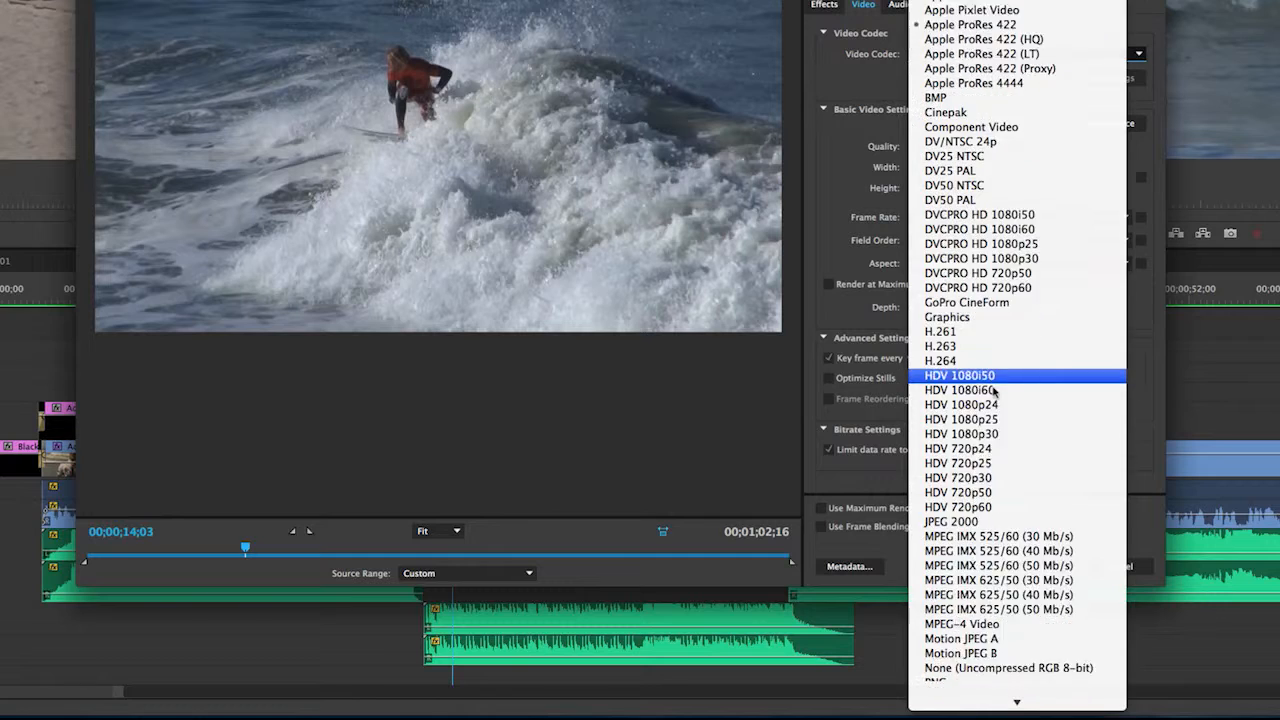
pyautogui.scroll(-5, 990, 388)
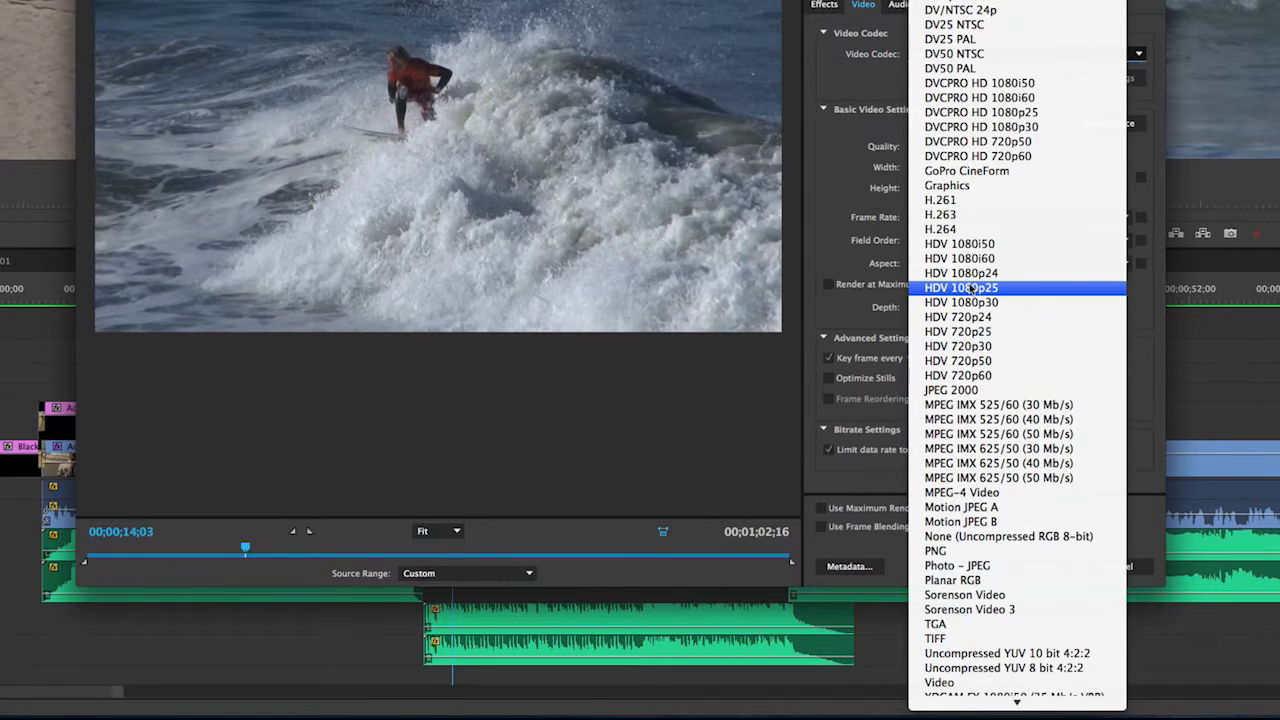
pyautogui.click(962, 230)
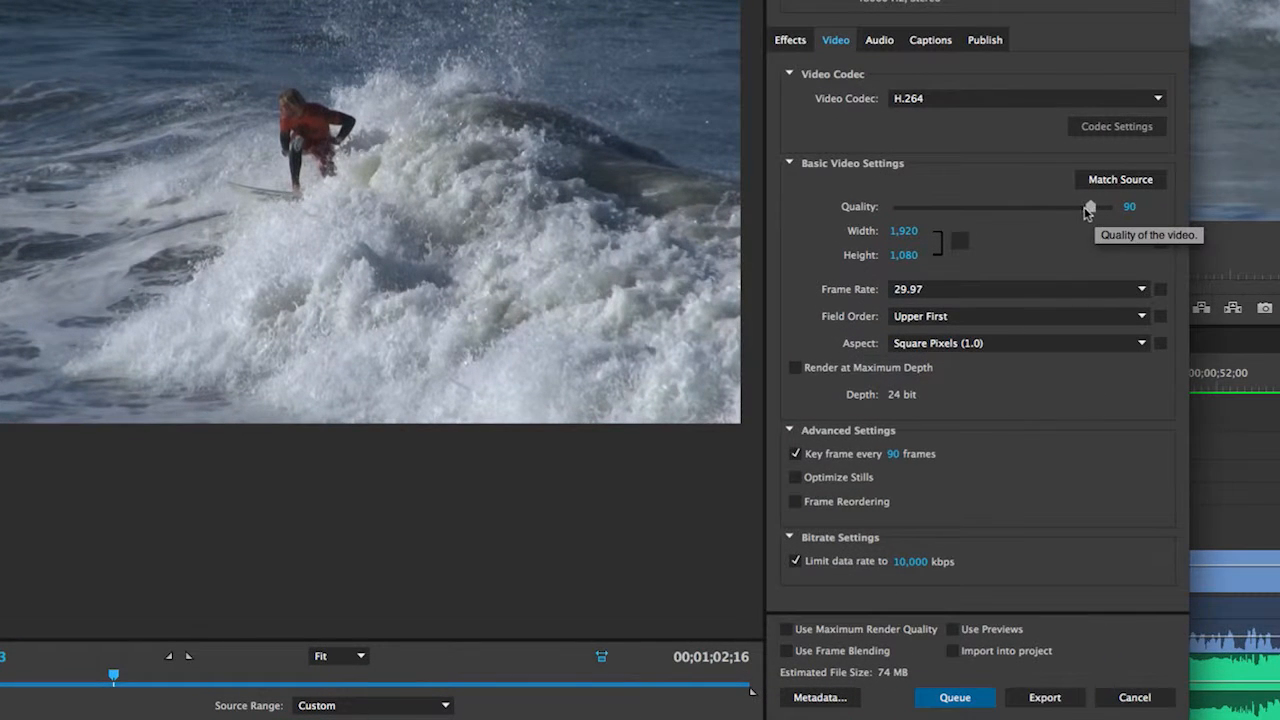
pyautogui.moveTo(1088, 213)
pyautogui.mouseDown()
pyautogui.moveTo(1033, 213)
pyautogui.moveTo(1090, 216)
pyautogui.mouseUp()
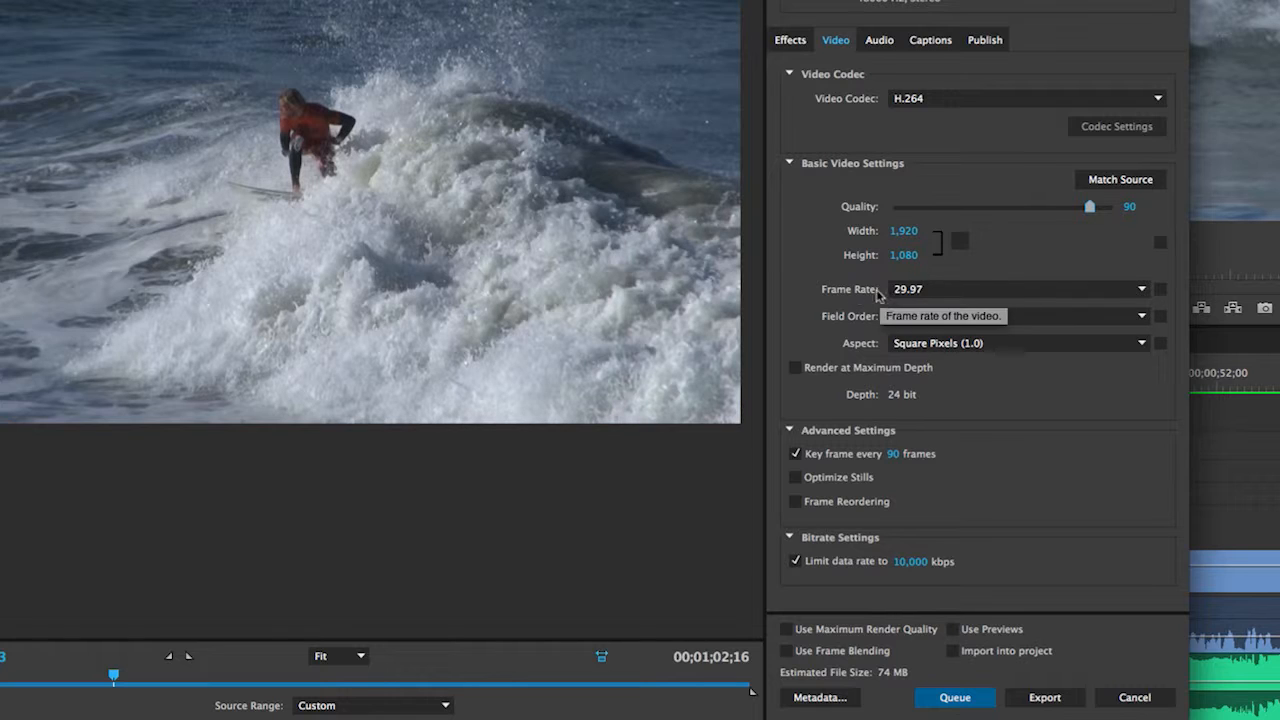
# Set the export's frame rate to 30 and its field order to Progressive.
pyautogui.click(999, 292)
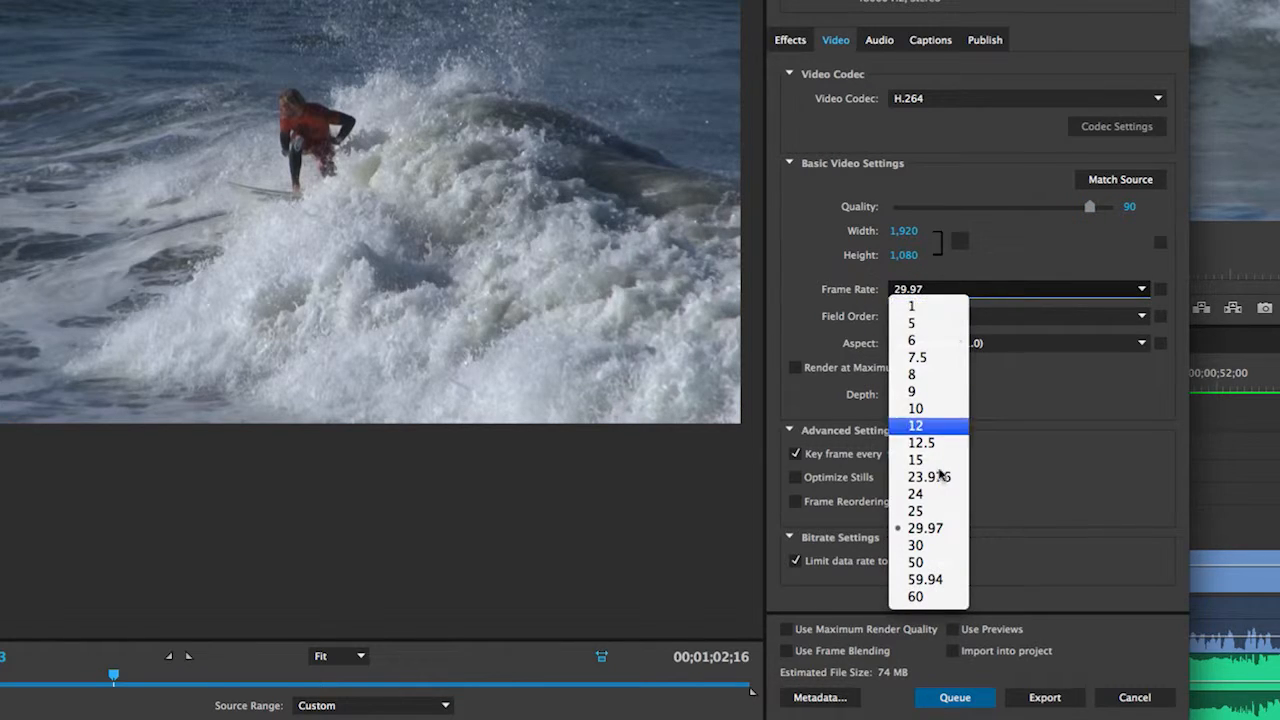
pyautogui.click(940, 546)
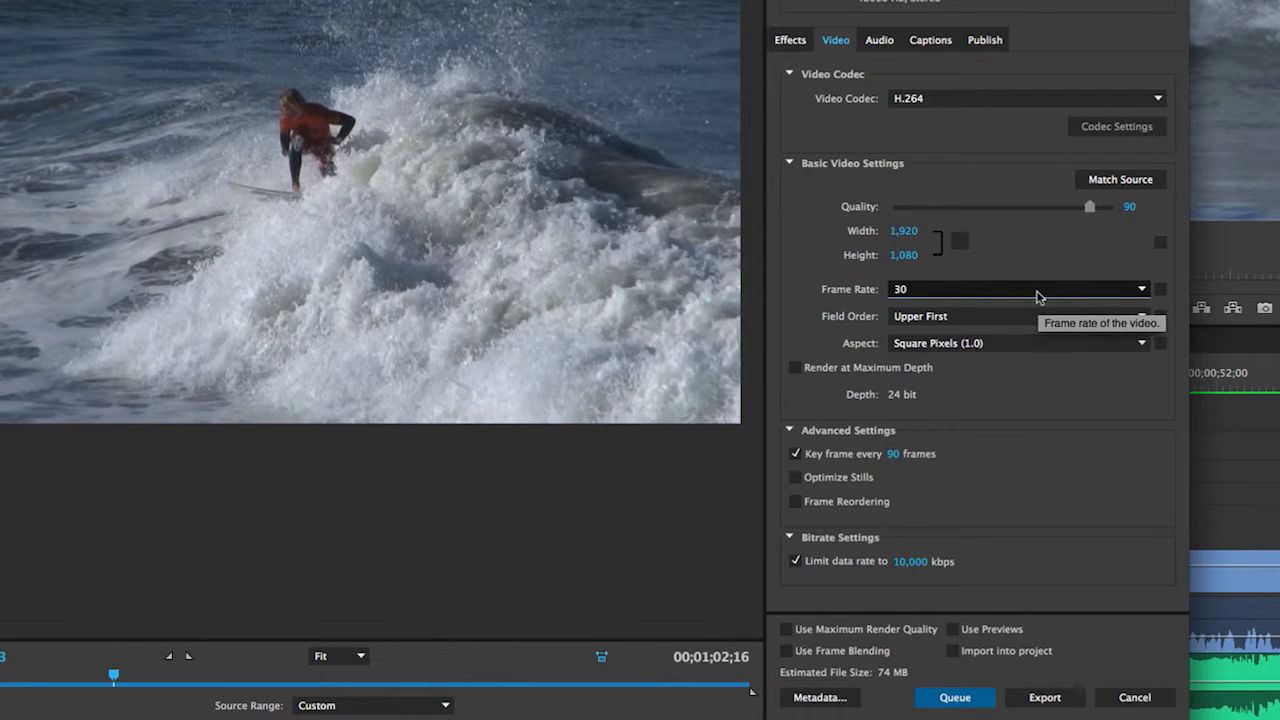
pyautogui.click(1038, 294)
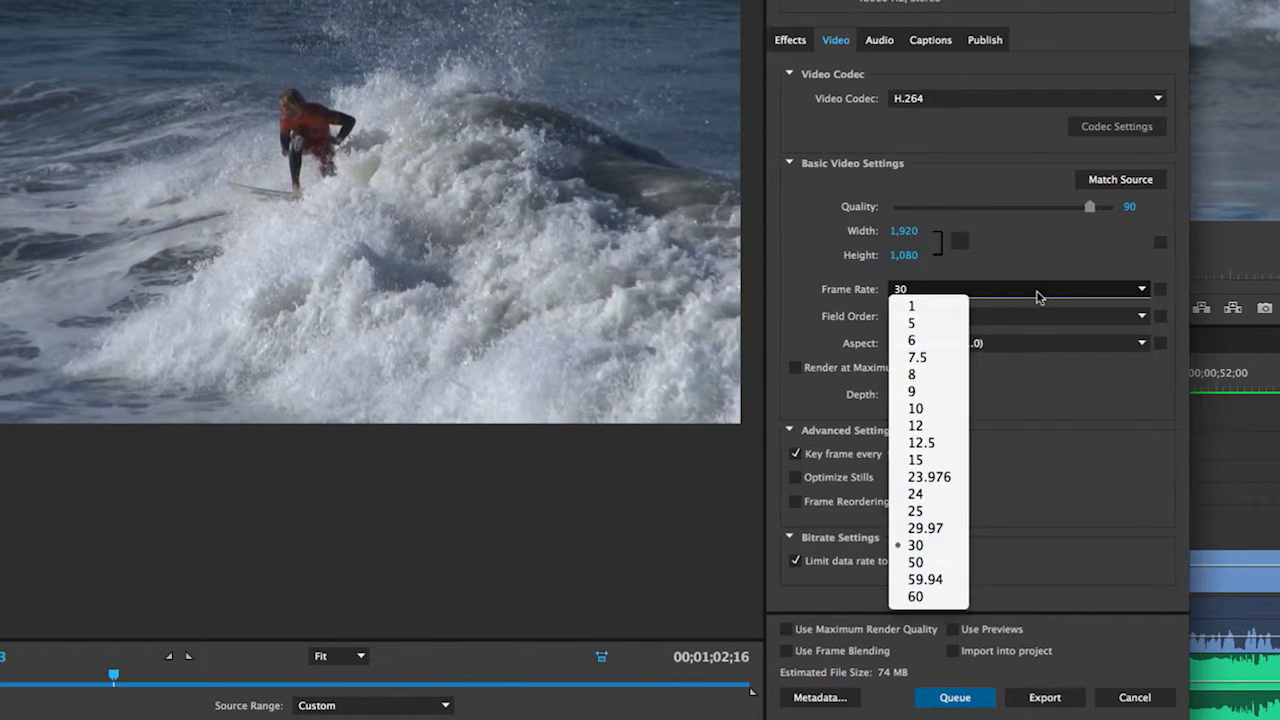
pyautogui.click(941, 546)
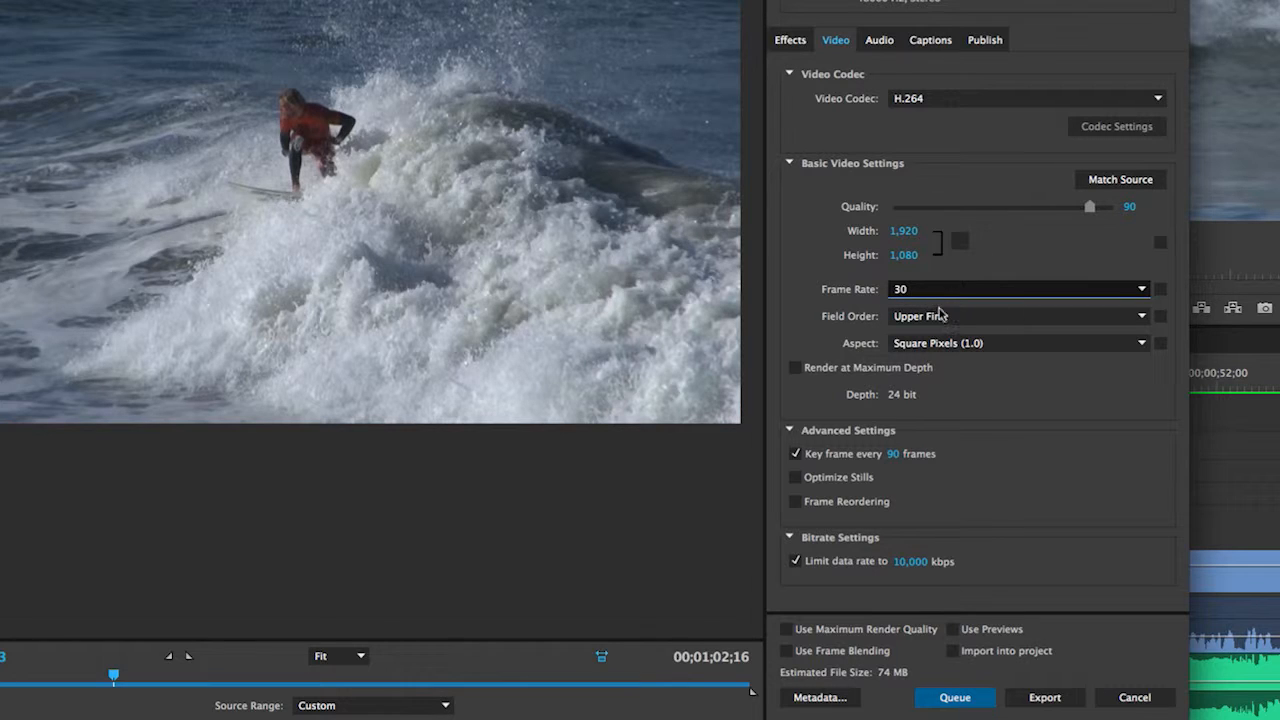
pyautogui.click(981, 318)
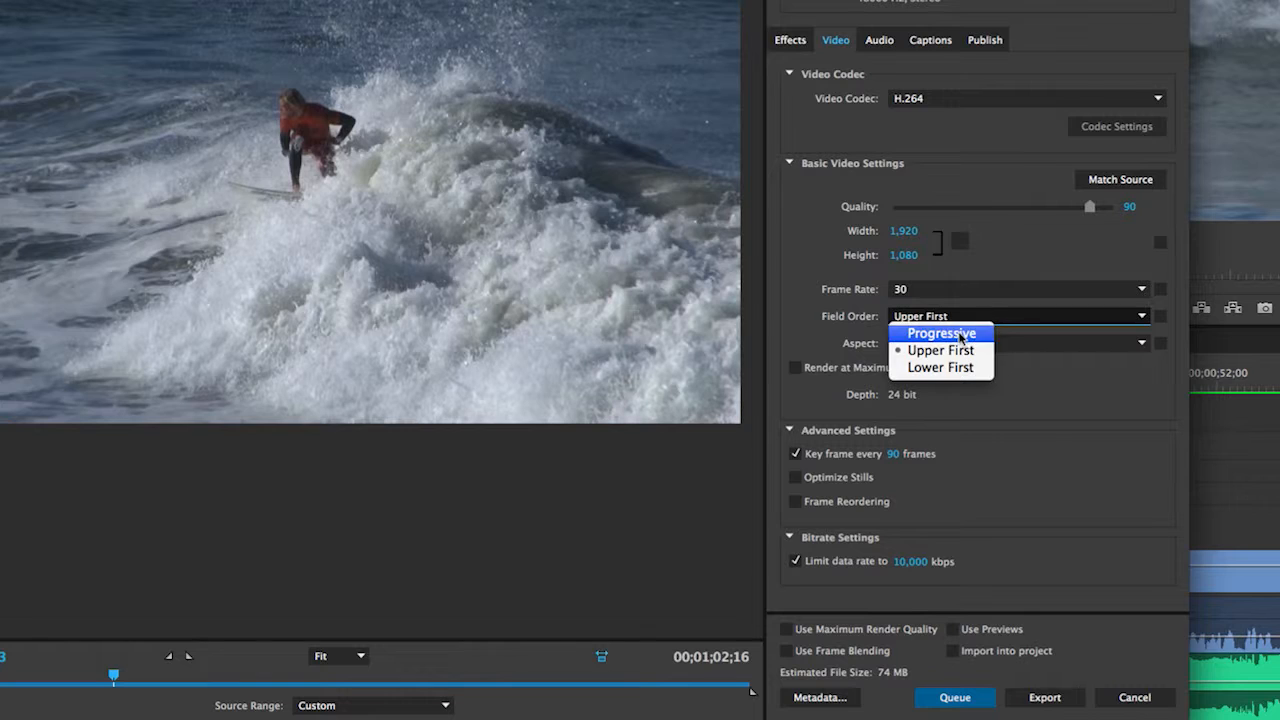
pyautogui.click(960, 333)
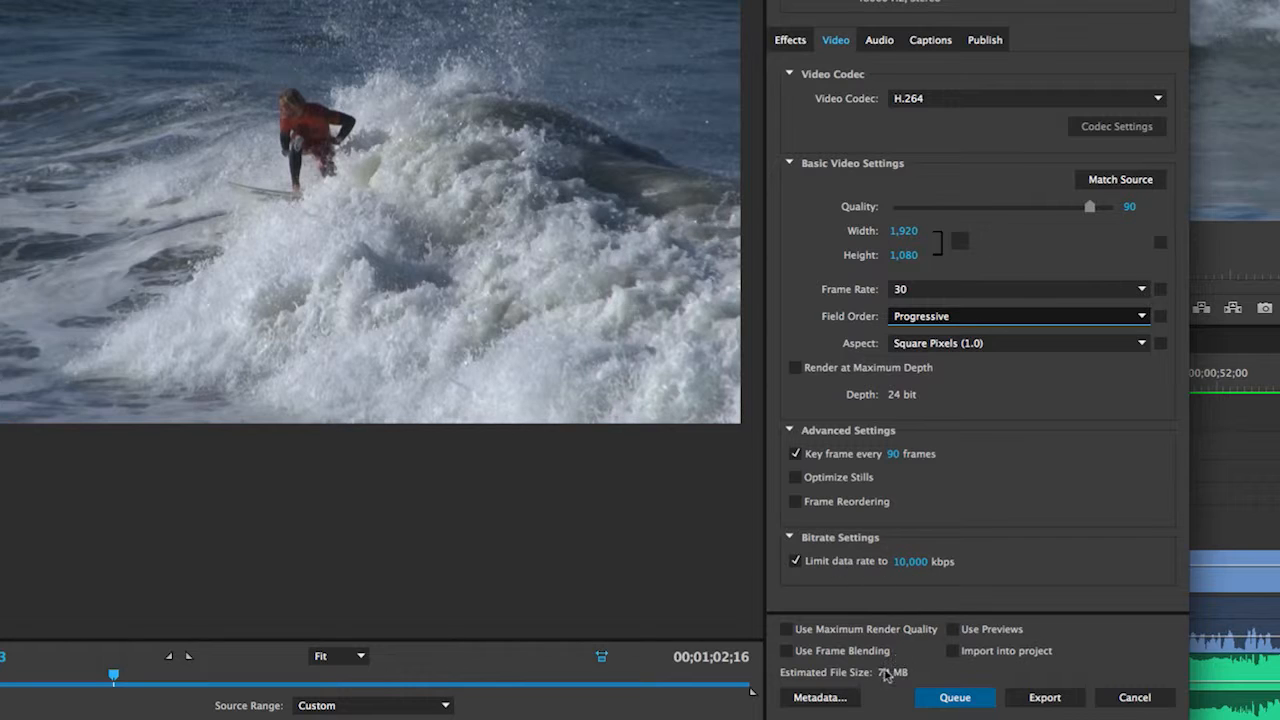
# Limit the video data rate to 5,000 kbps.
pyautogui.click(910, 562)
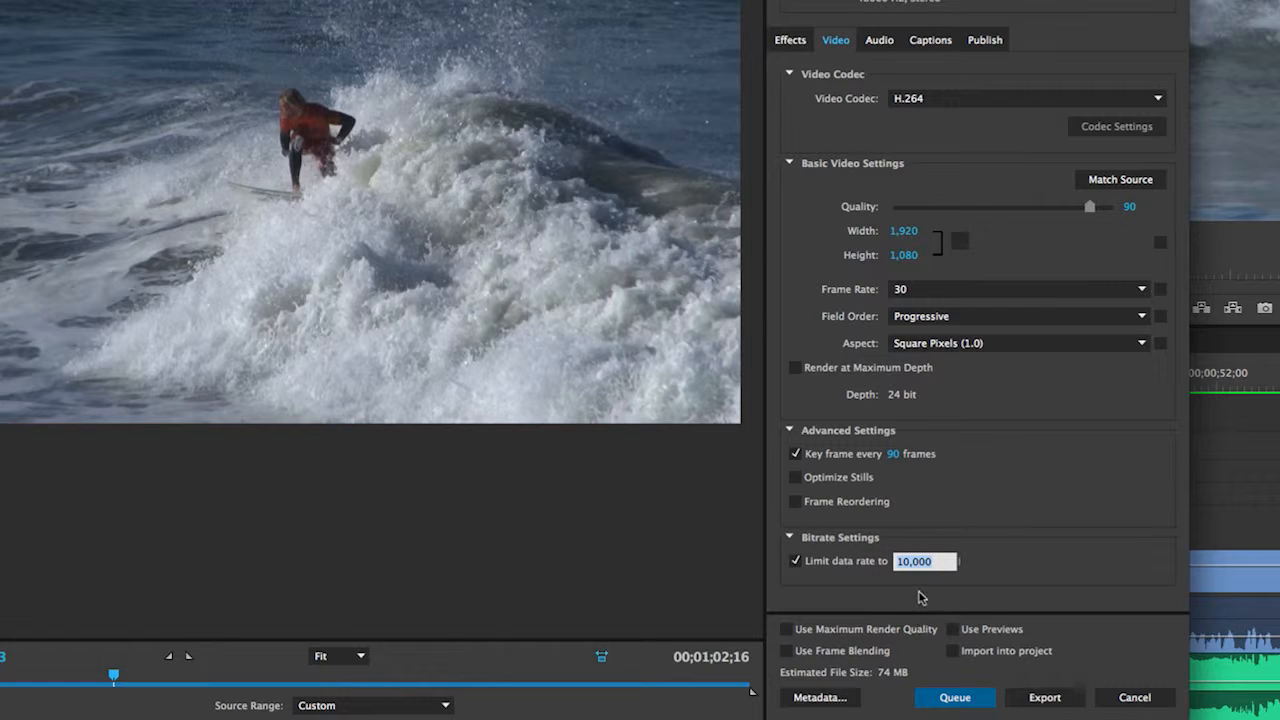
pyautogui.write('5')
pyautogui.press('Return')
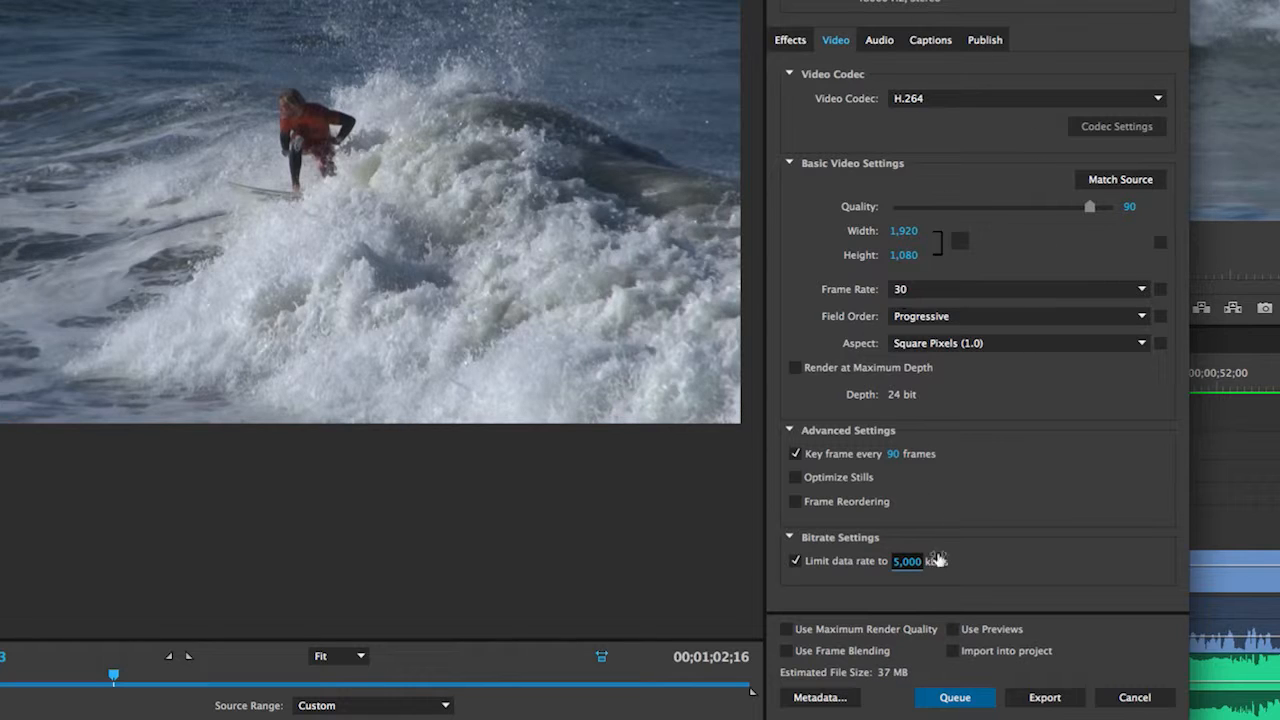
# Set the export audio codec to AAC with a 48000 Hz sample rate and review the available audio bitrates.
pyautogui.click(882, 42)
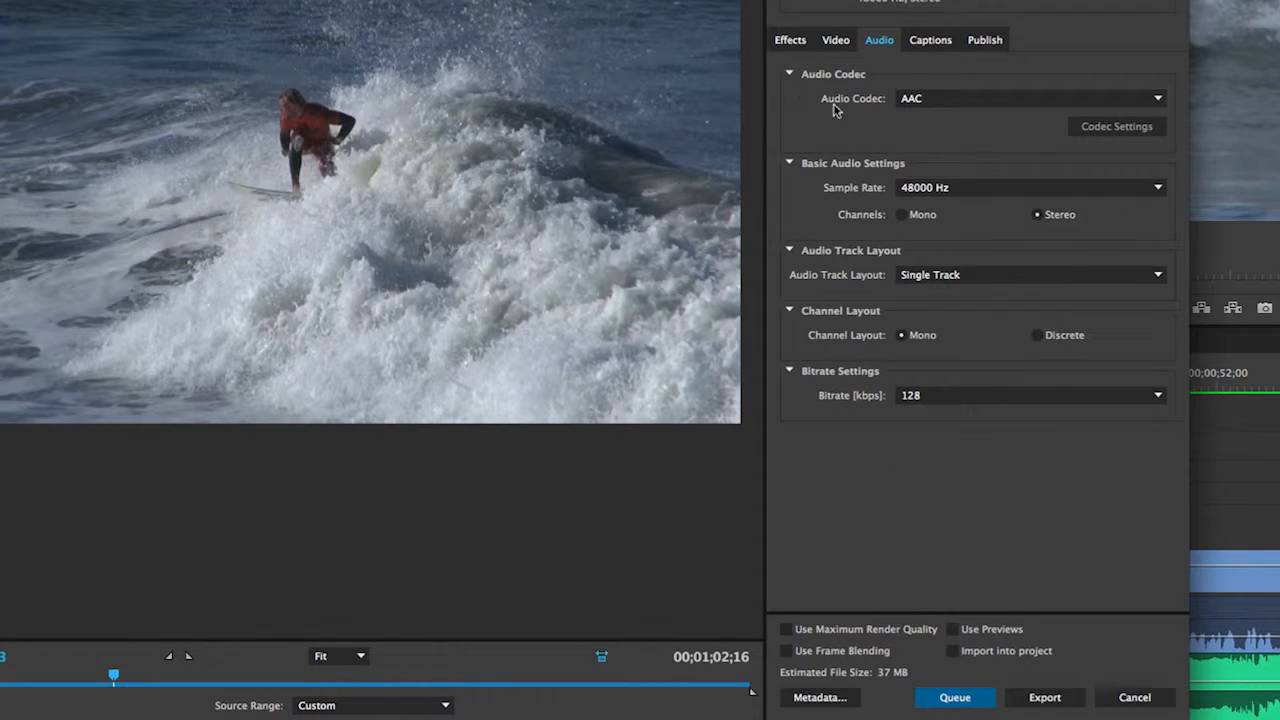
pyautogui.click(905, 100)
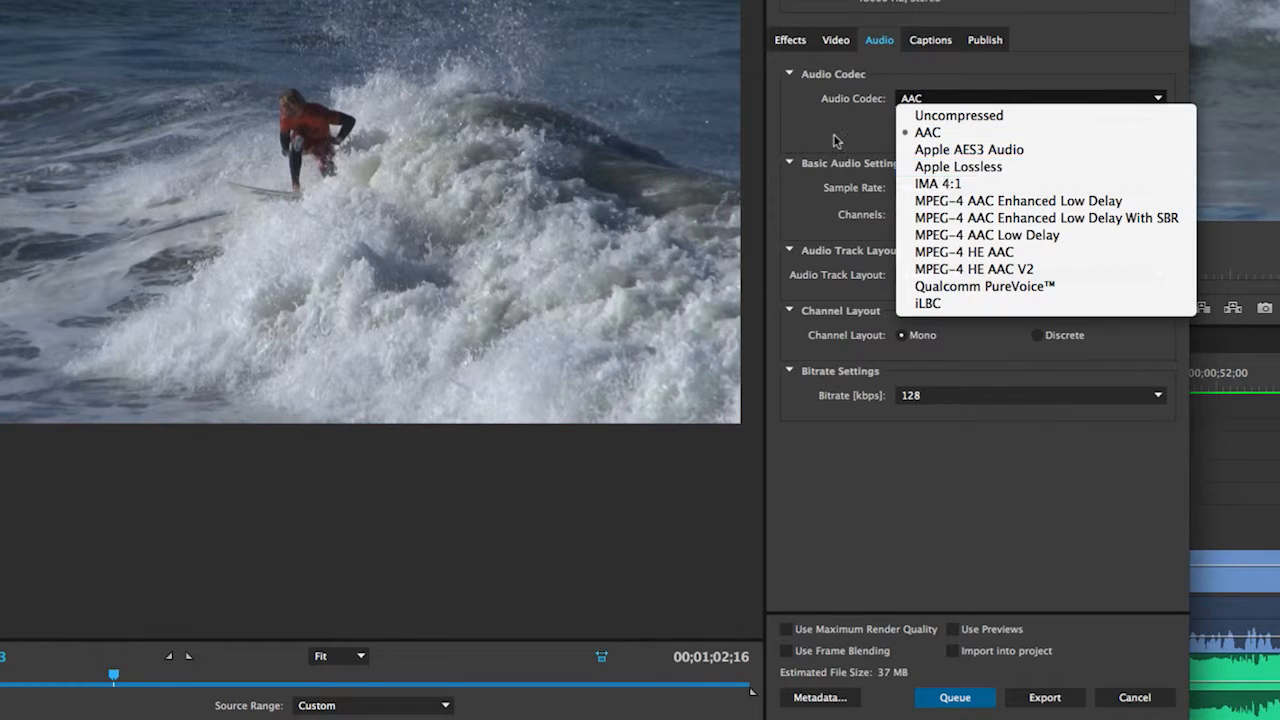
pyautogui.click(927, 132)
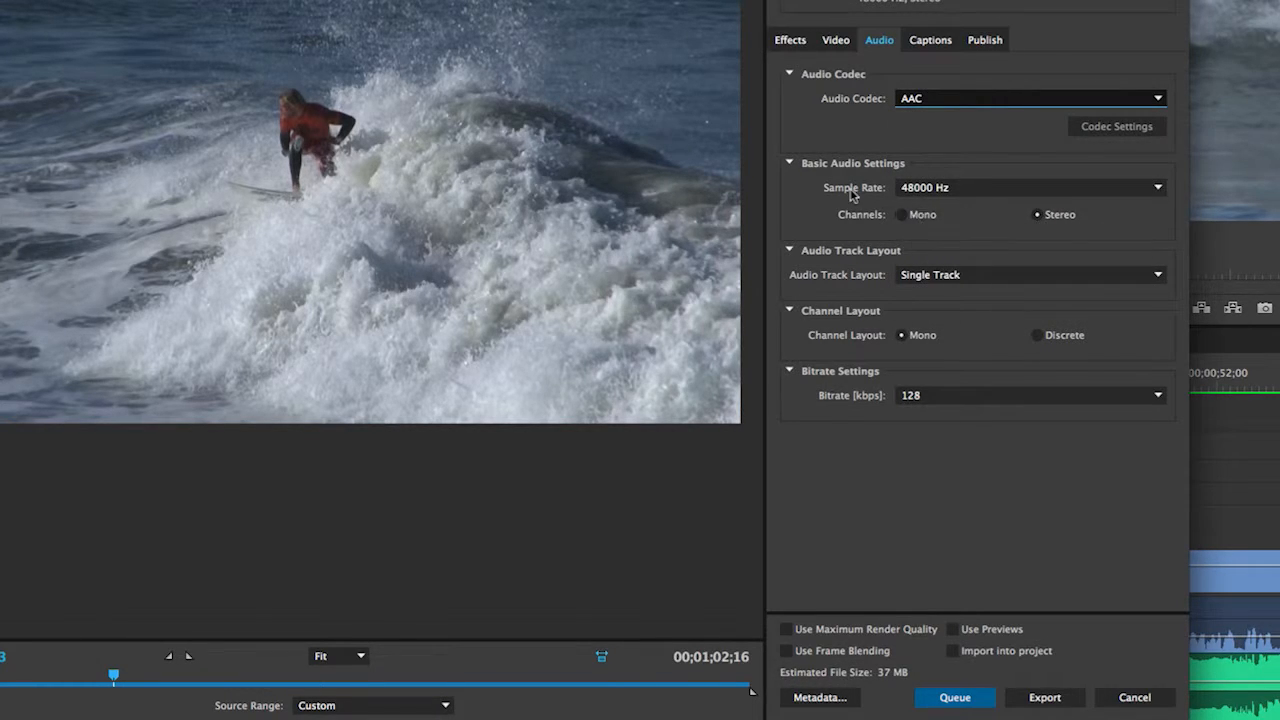
pyautogui.click(988, 188)
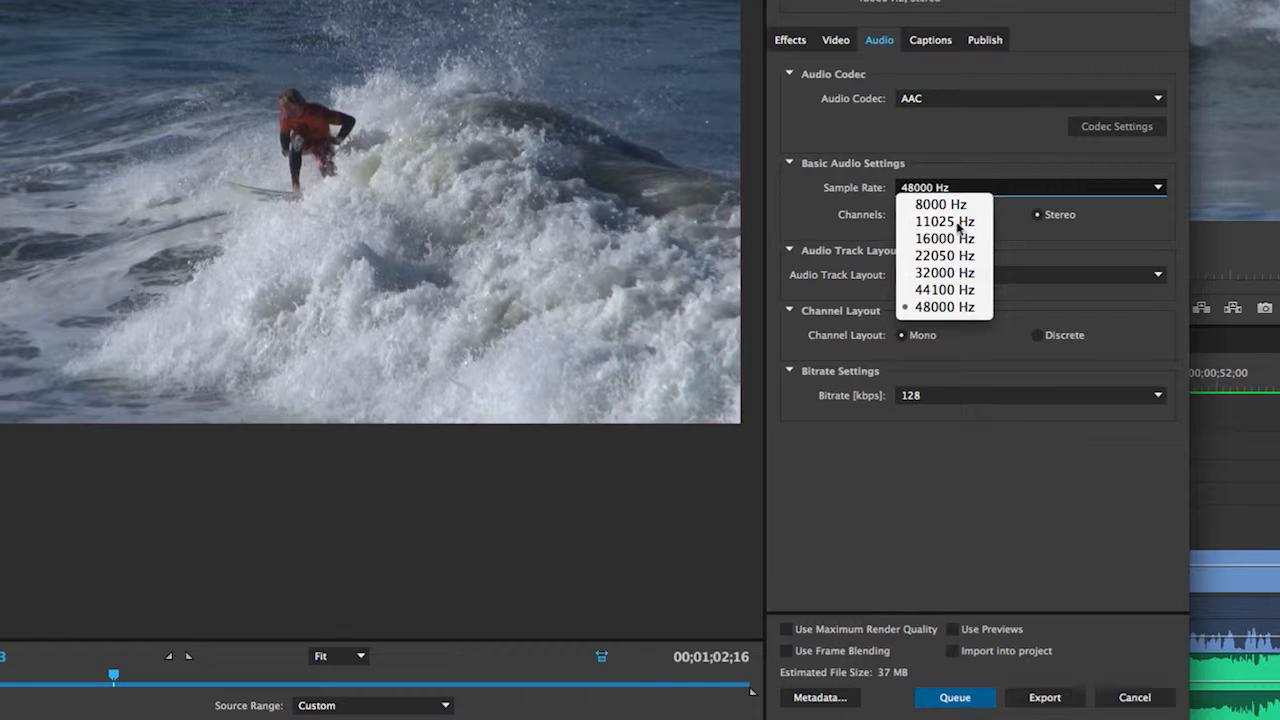
pyautogui.click(958, 308)
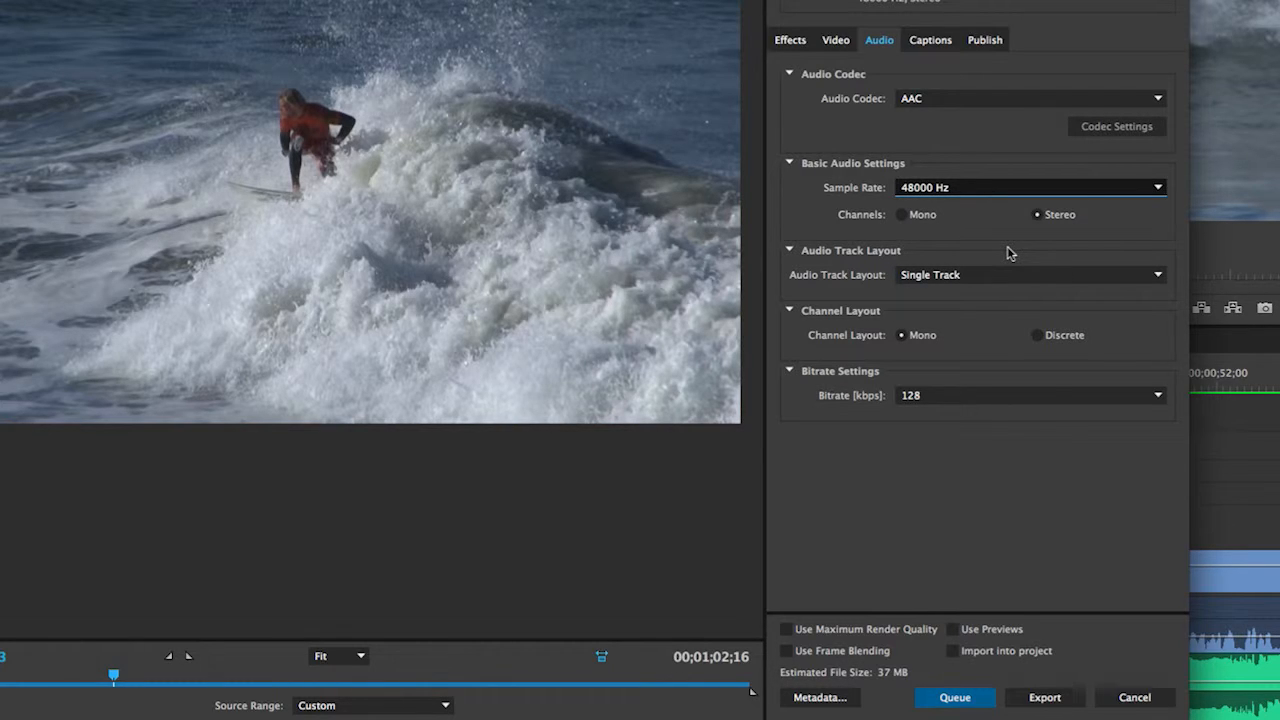
pyautogui.click(950, 400)
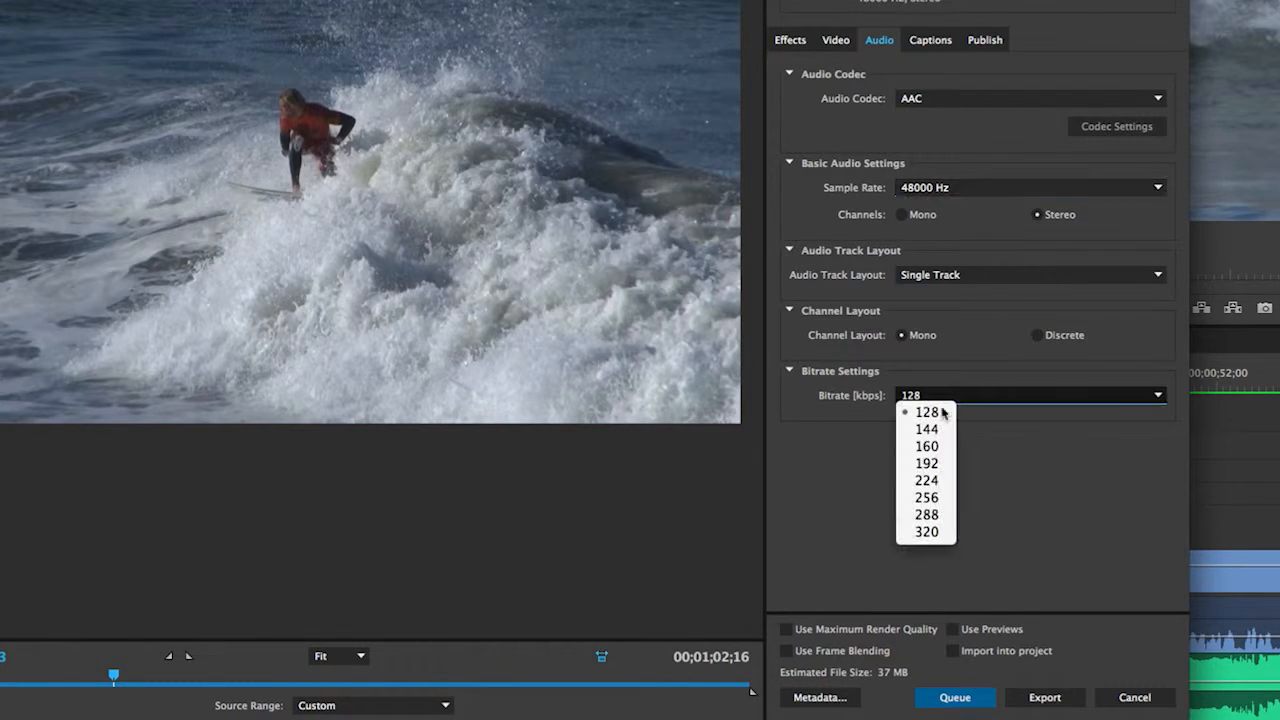
pyautogui.click(1037, 519)
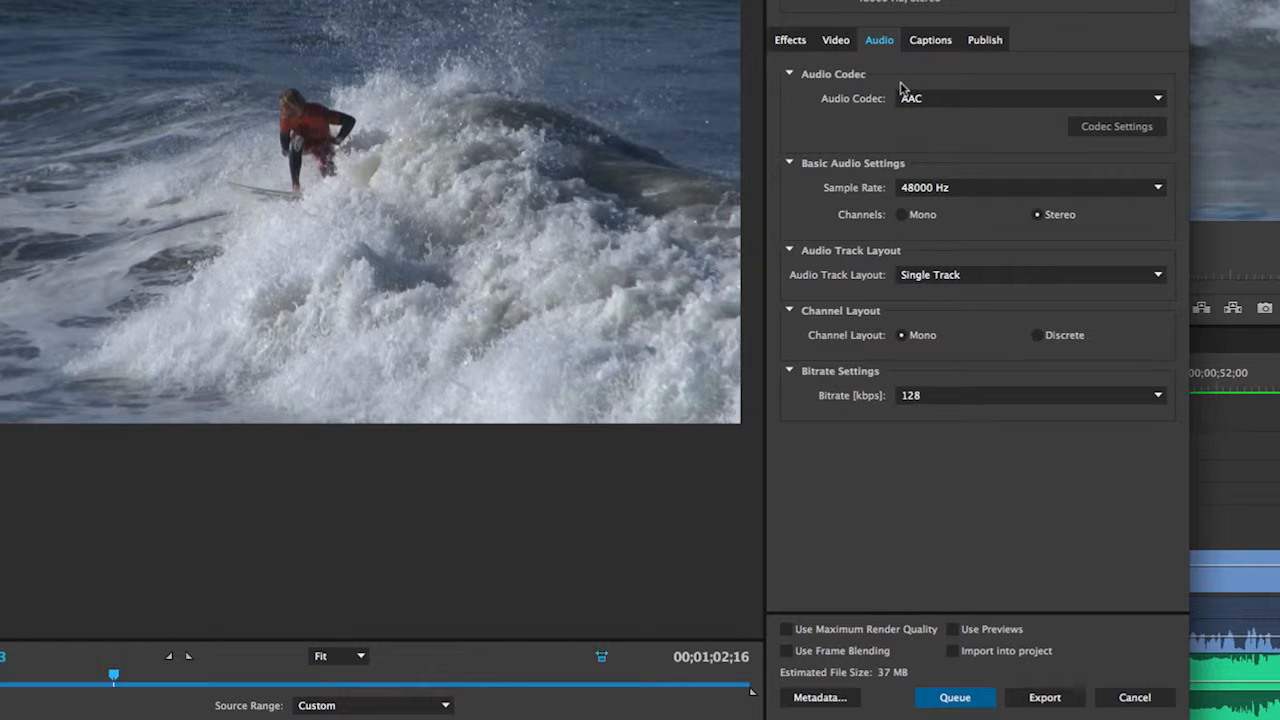
# Change the export format to MPEG2-DVD and check where the output file is saved.
pyautogui.click(840, 46)
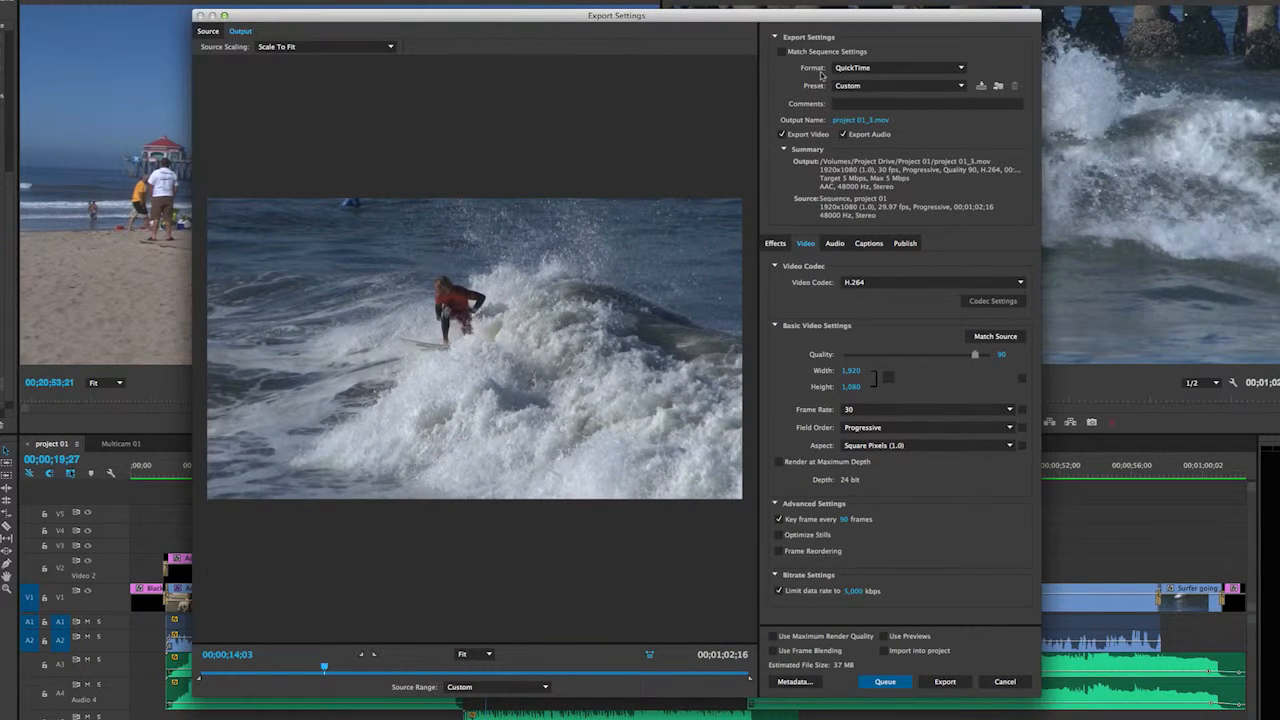
pyautogui.click(872, 69)
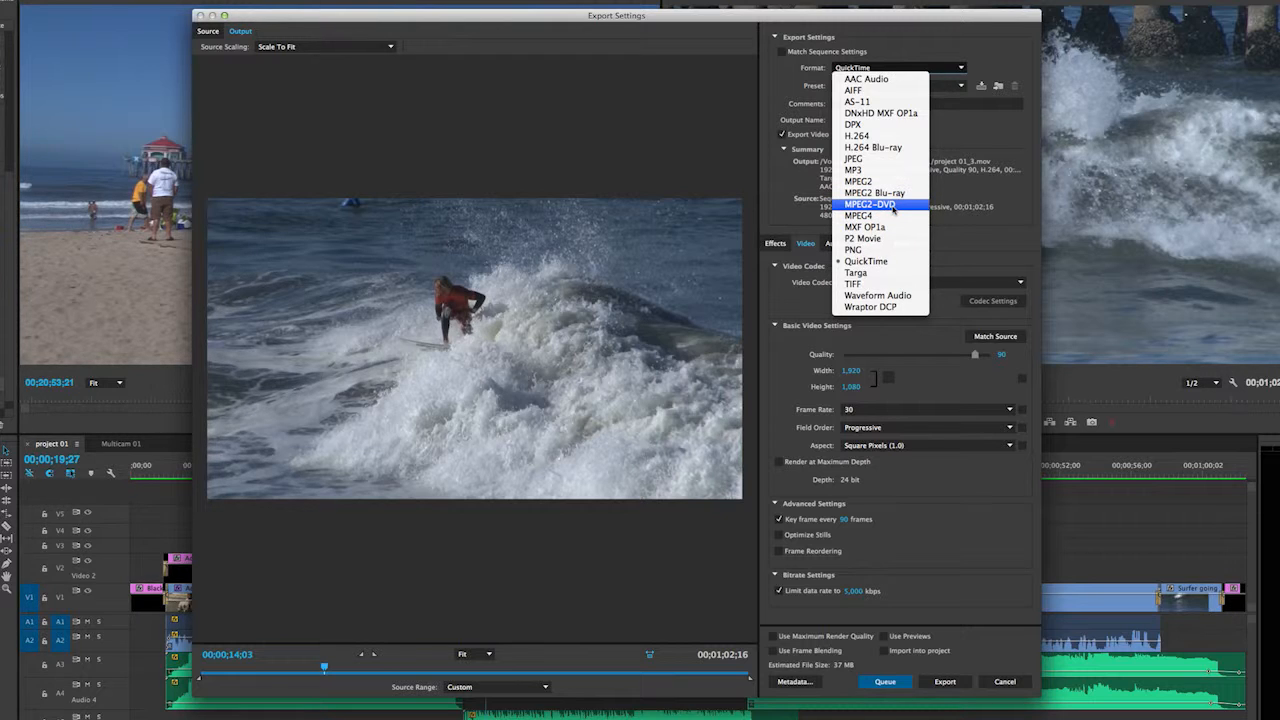
pyautogui.click(893, 206)
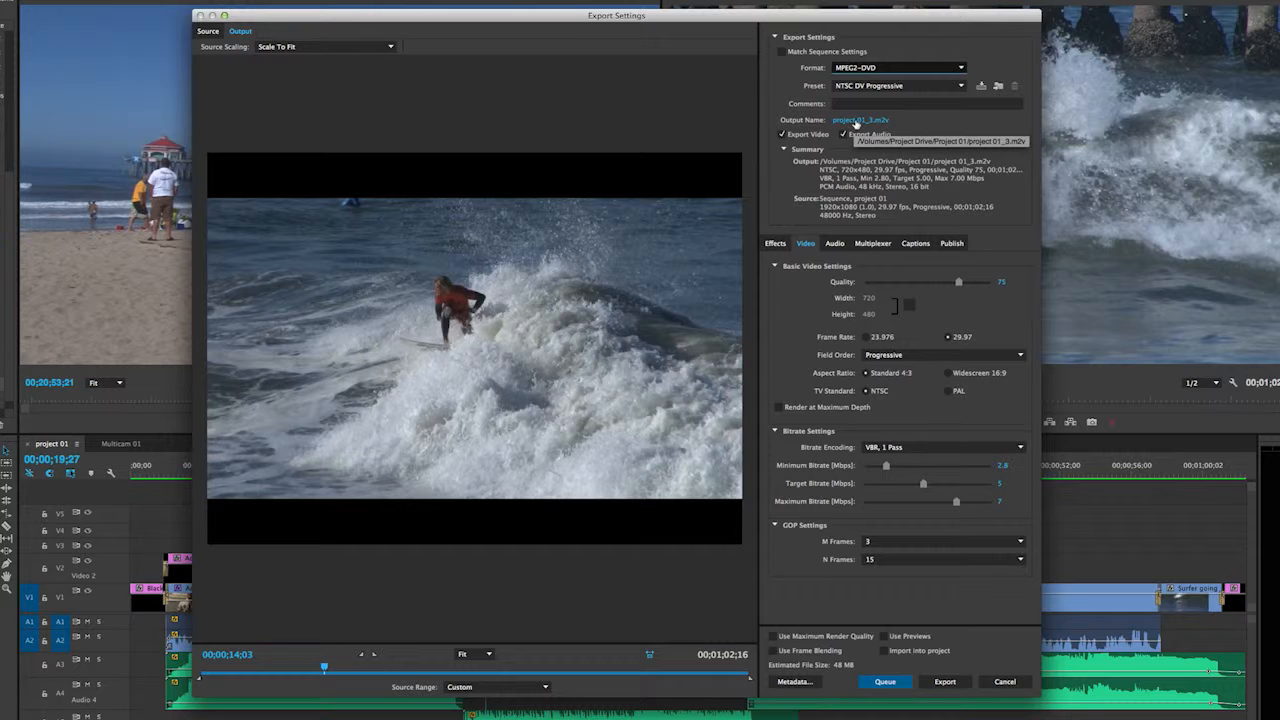
pyautogui.click(860, 120)
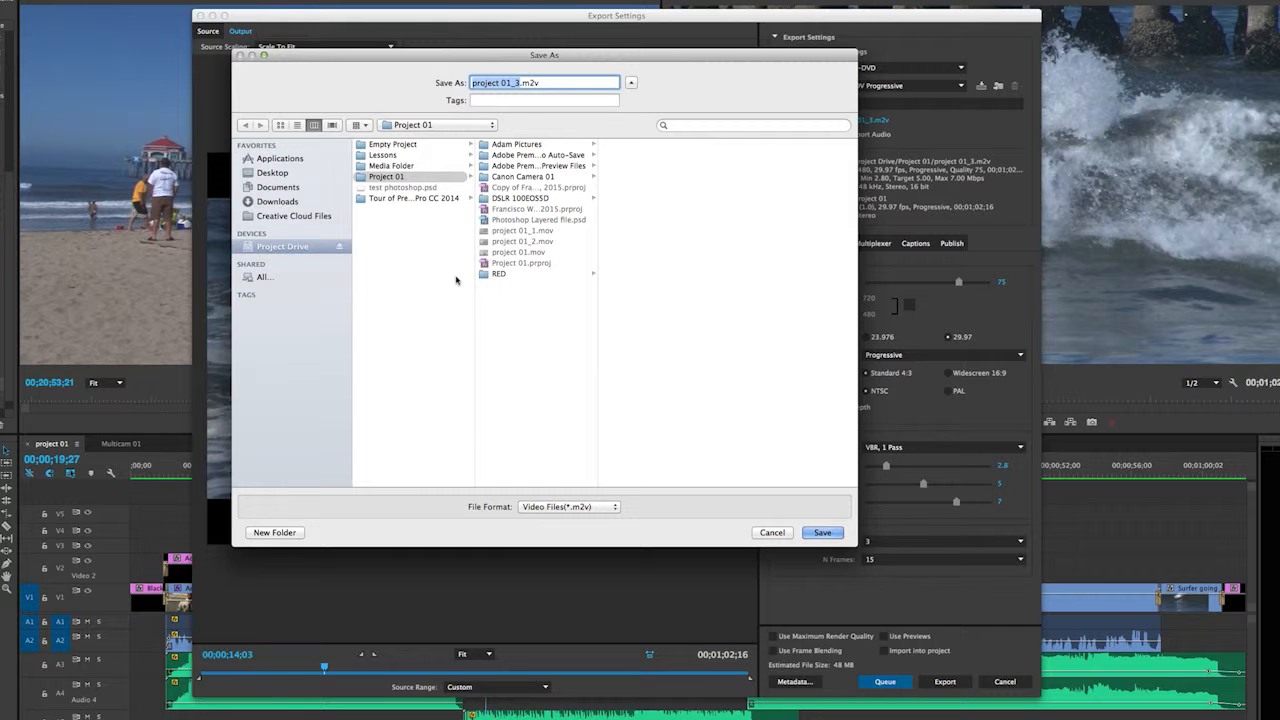
pyautogui.click(772, 532)
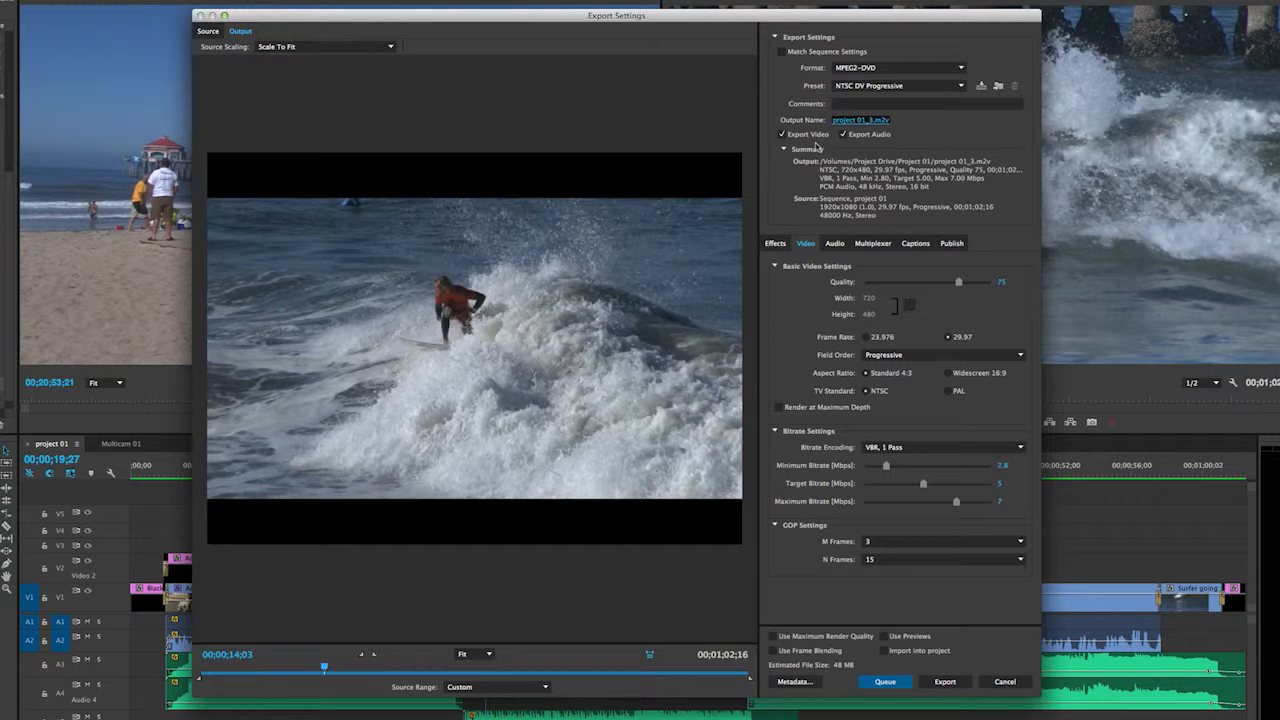
# Raise the MPEG2-DVD video quality to 82 and set the field order to Progressive, trying Upper First before it.
pyautogui.click(809, 246)
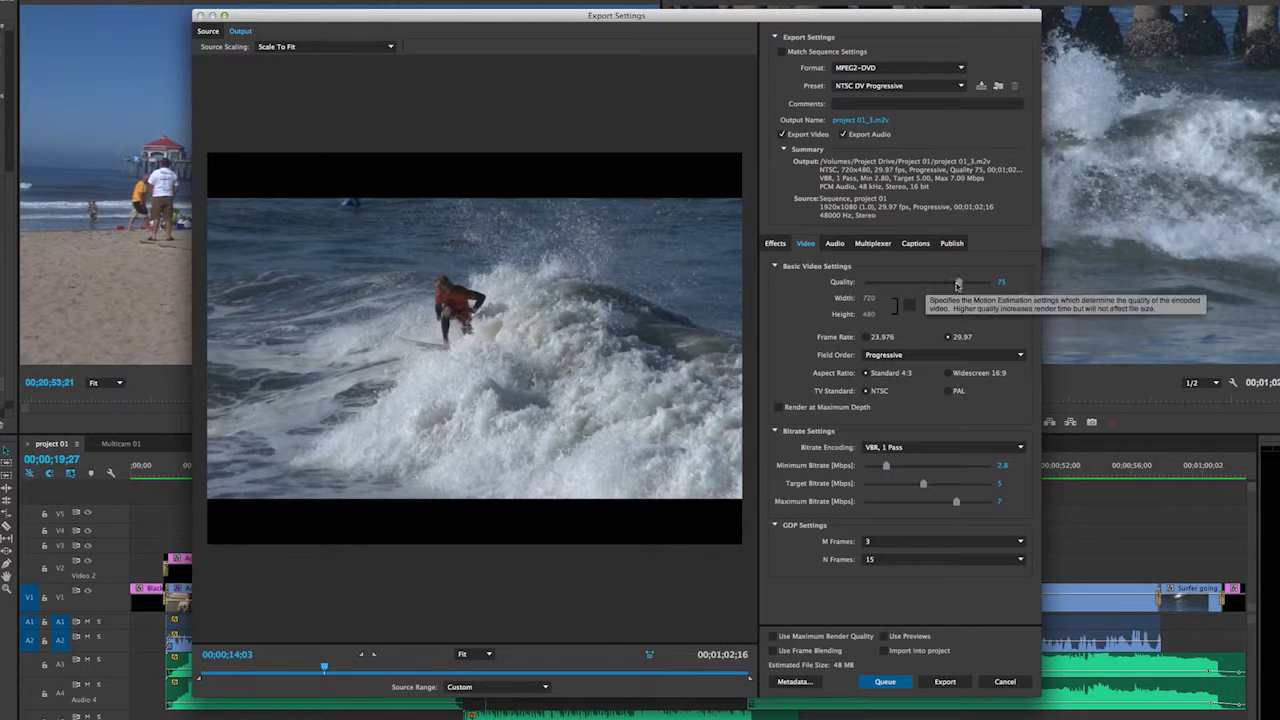
pyautogui.moveTo(958, 285); pyautogui.dragTo(969, 285)
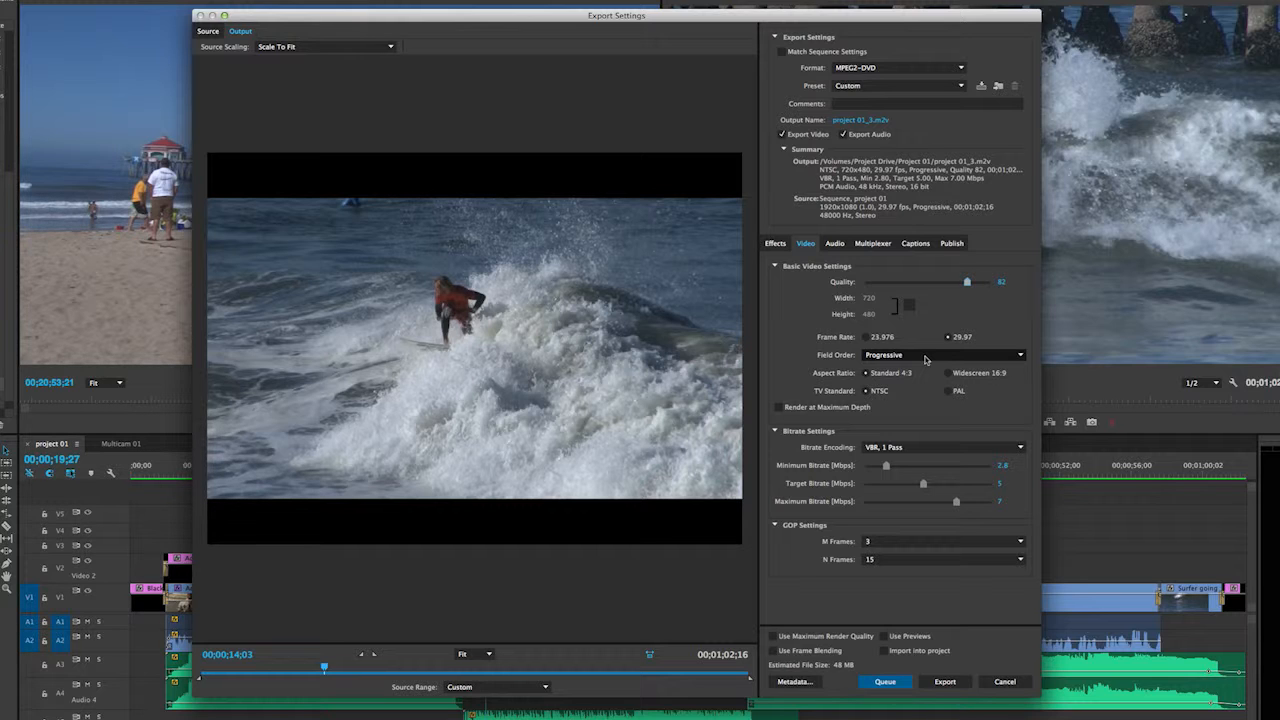
pyautogui.click(925, 358)
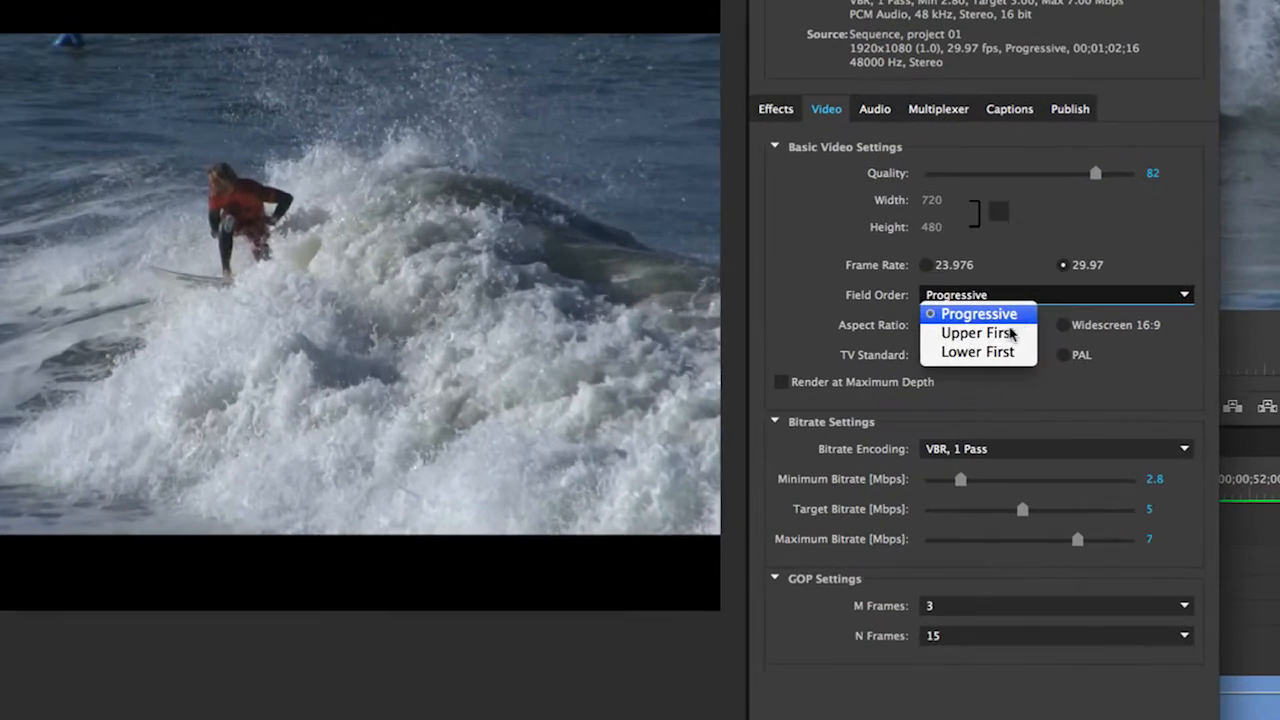
pyautogui.click(968, 334)
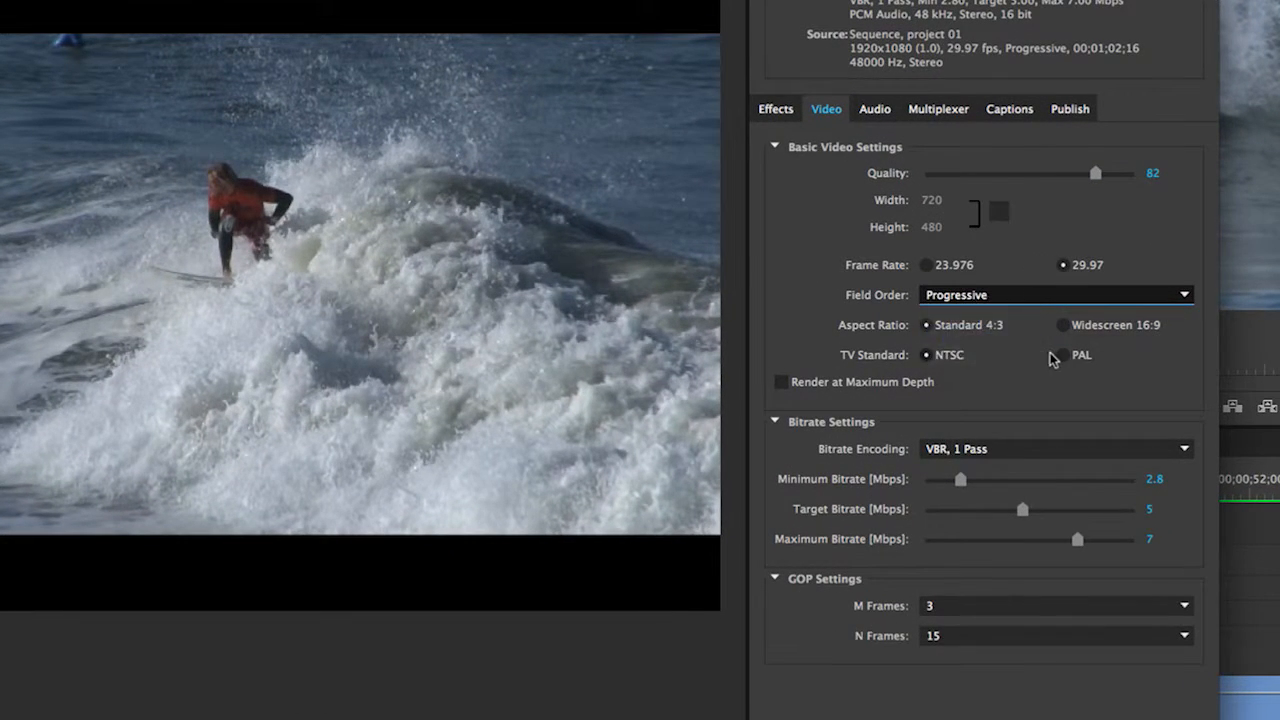
pyautogui.click(1020, 297)
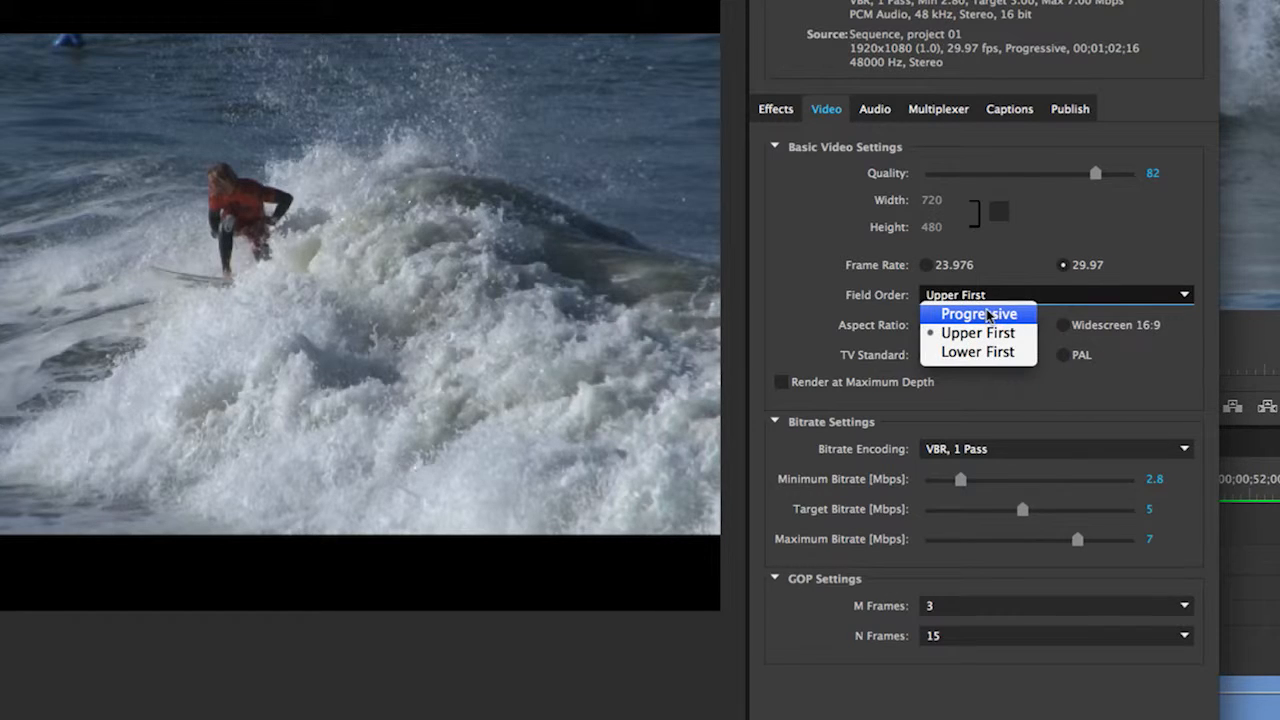
pyautogui.click(938, 316)
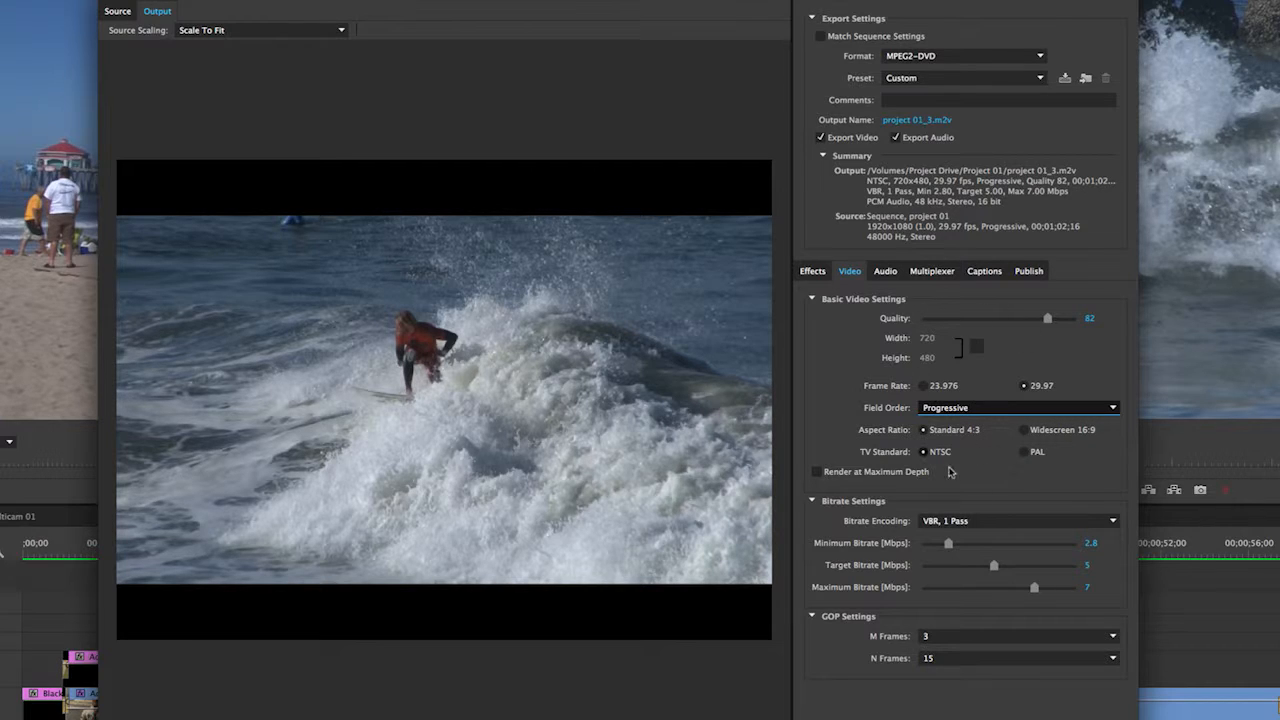
# Set the DVD aspect ratio to Widescreen 16:9 and the source scaling to Scale To Fill.
pyautogui.click(1030, 432)
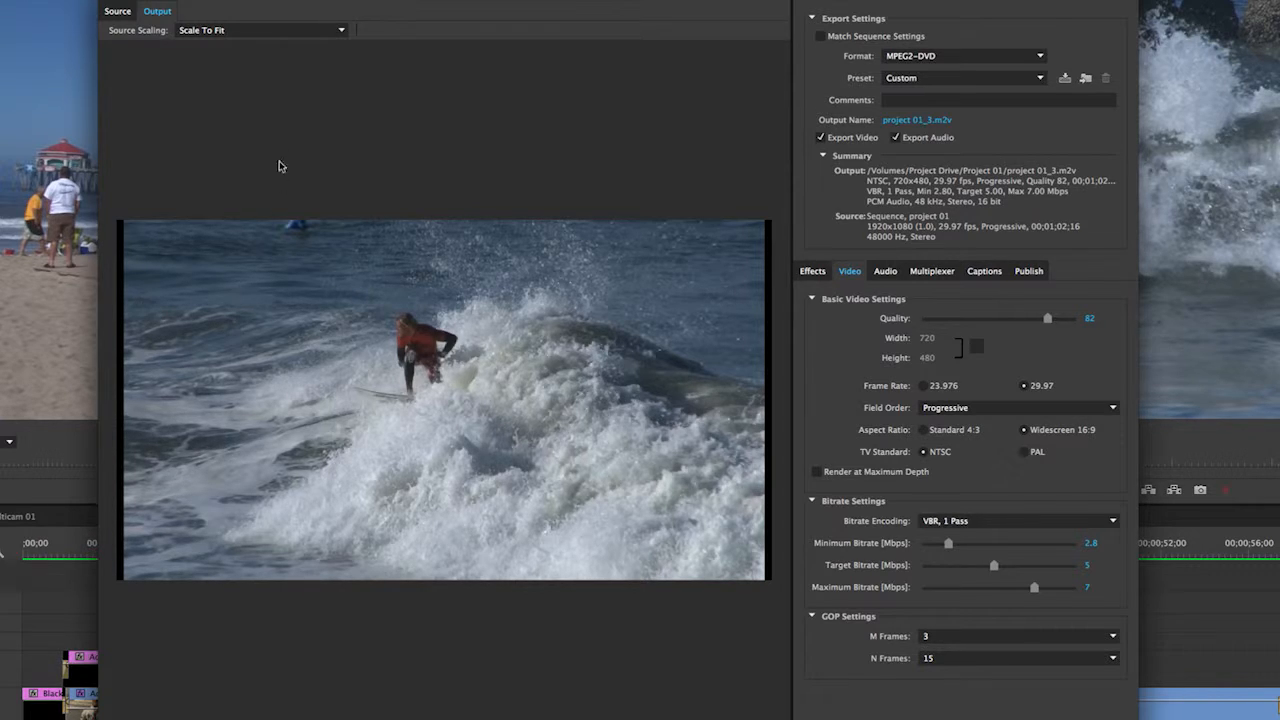
pyautogui.click(252, 33)
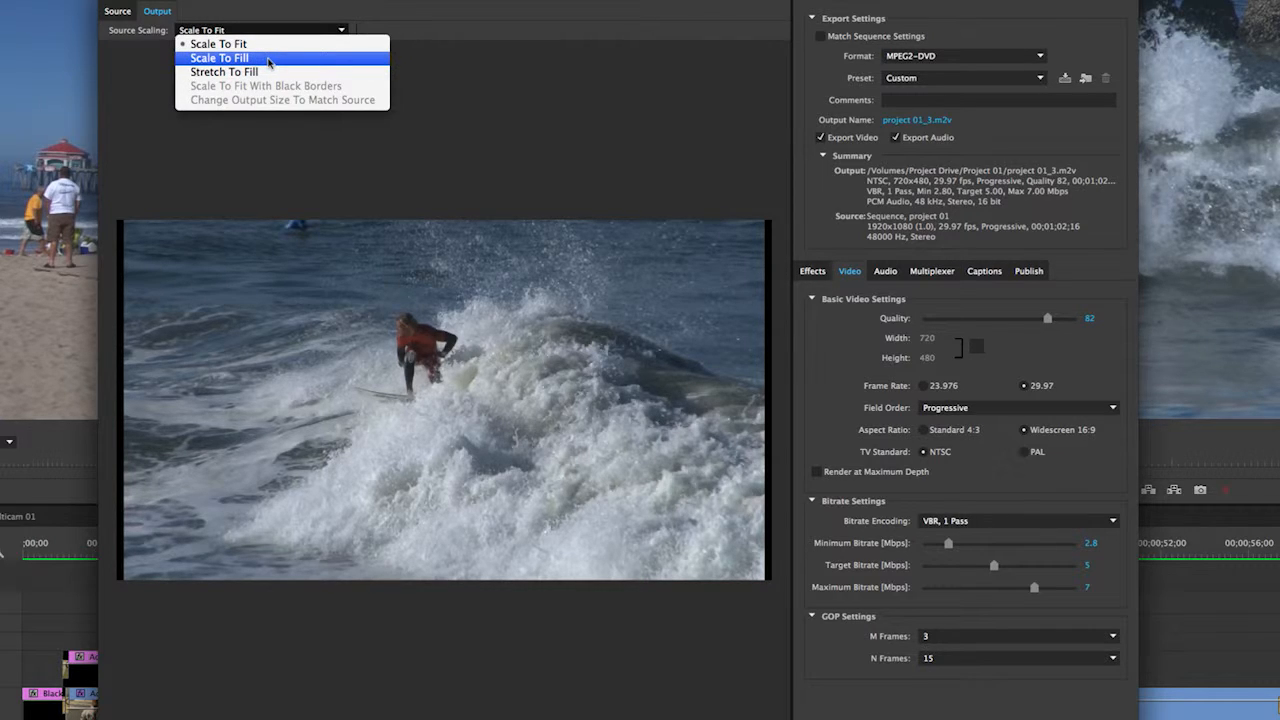
pyautogui.click(268, 60)
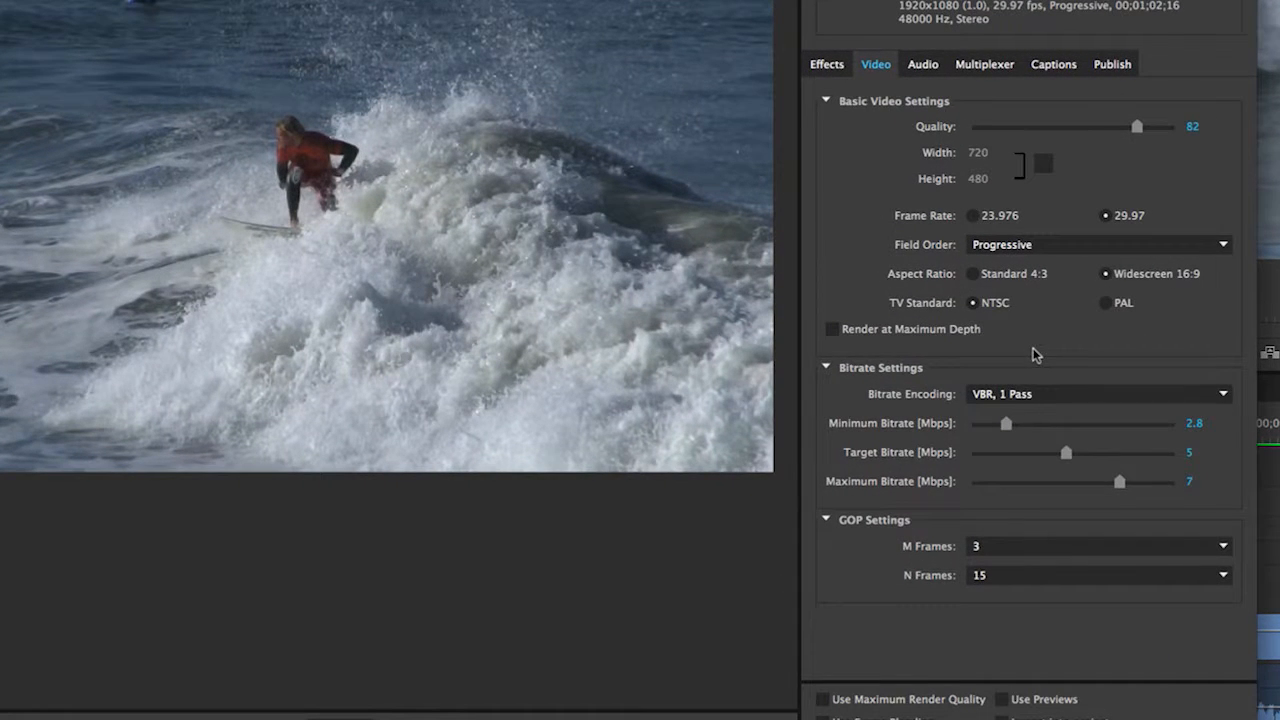
# Set the DVD bitrate encoding to CBR with a bitrate of 7.53 Mbps.
pyautogui.click(1047, 395)
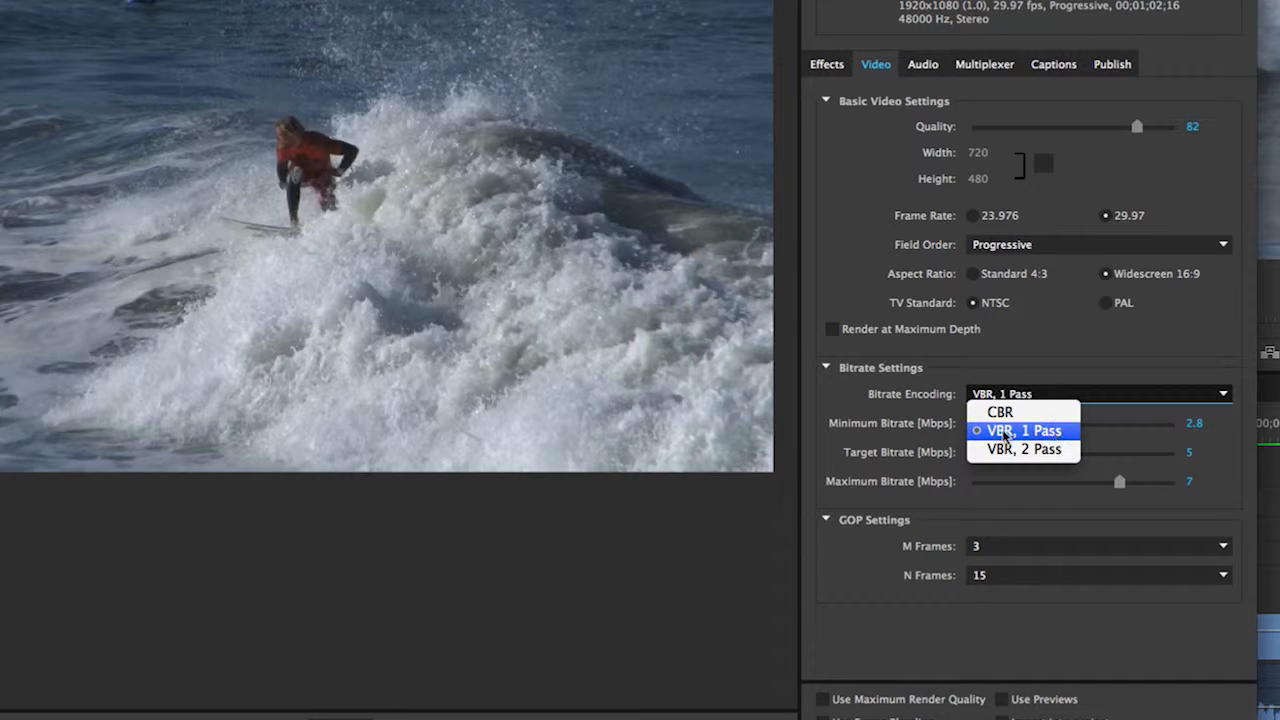
pyautogui.click(1030, 412)
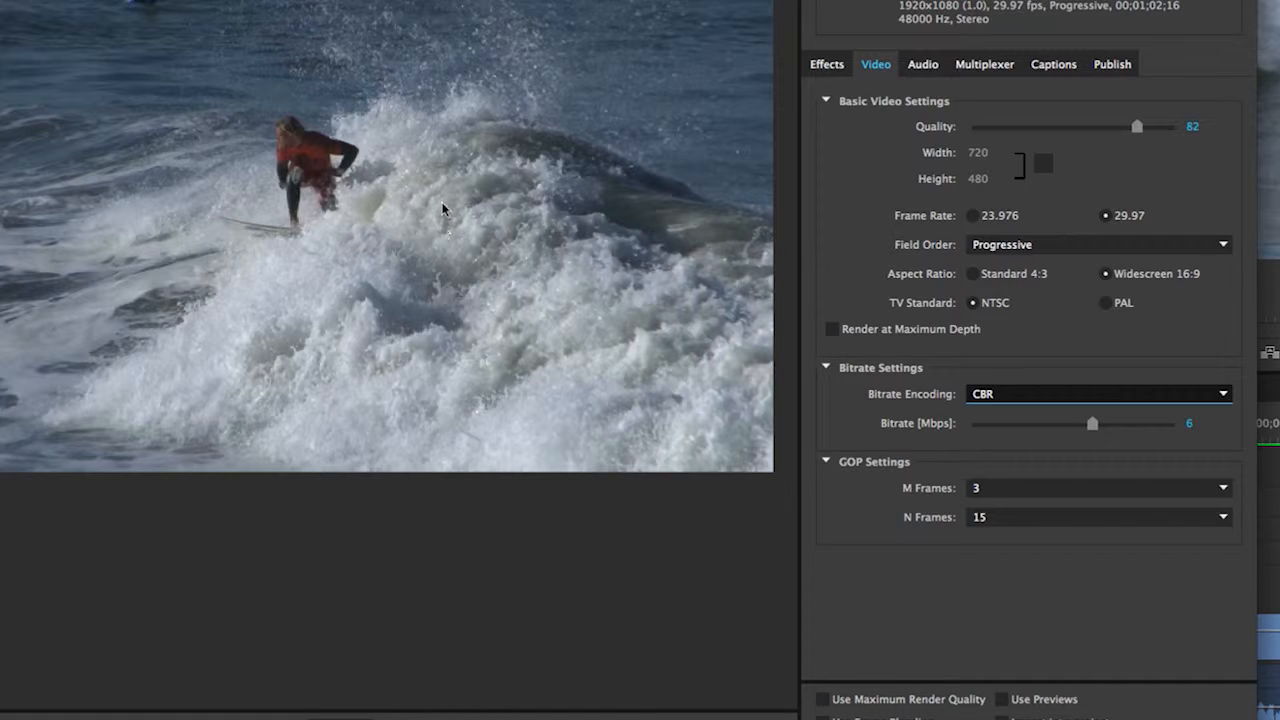
pyautogui.click(1022, 396)
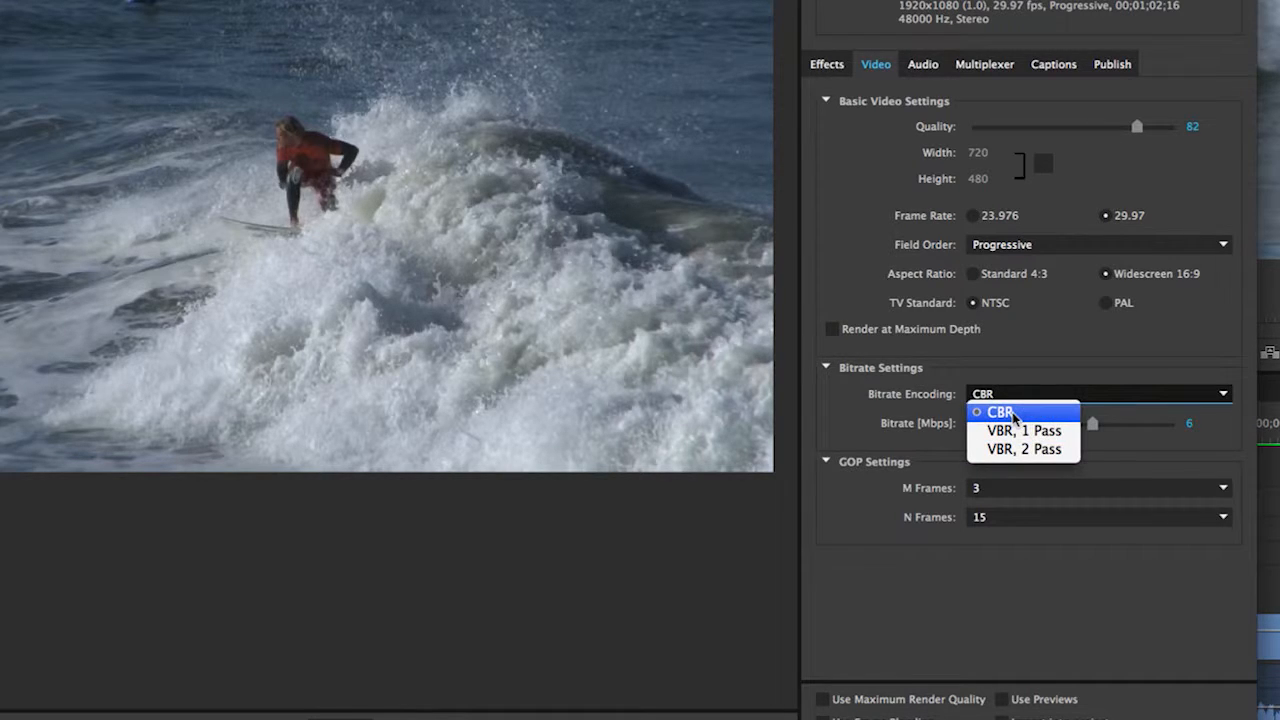
pyautogui.click(1062, 414)
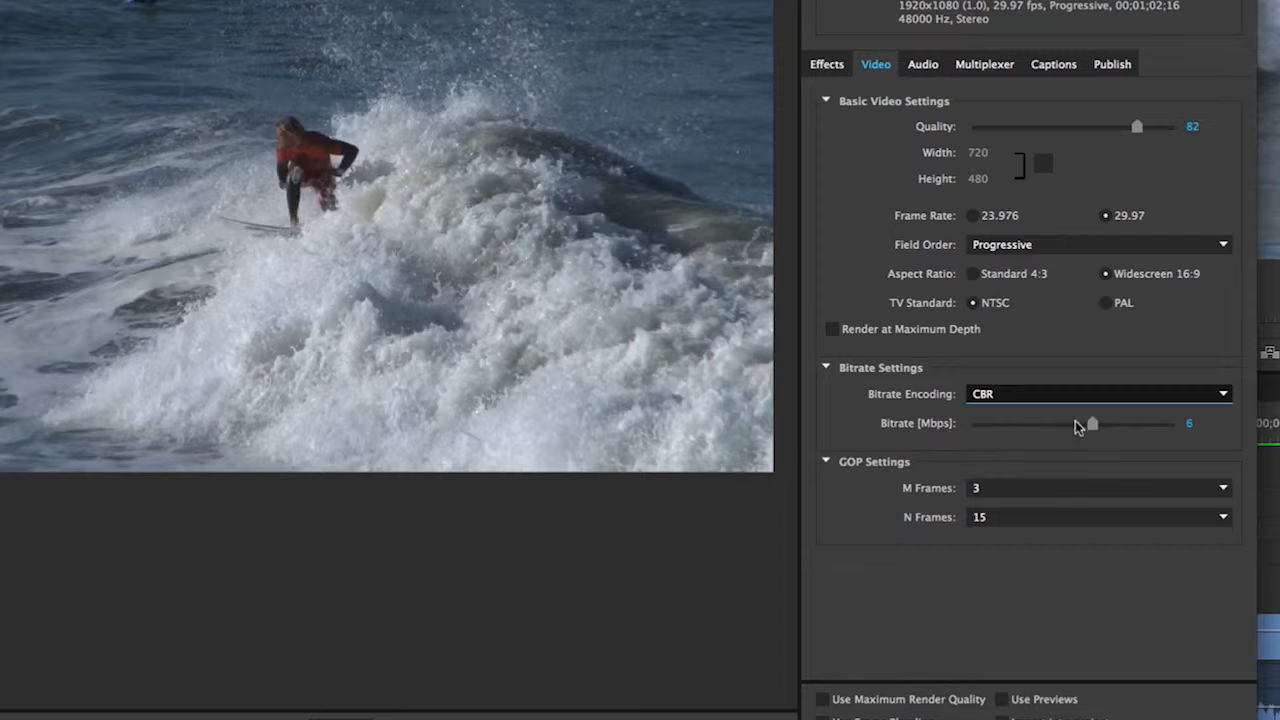
pyautogui.moveTo(1094, 424); pyautogui.dragTo(1136, 425)
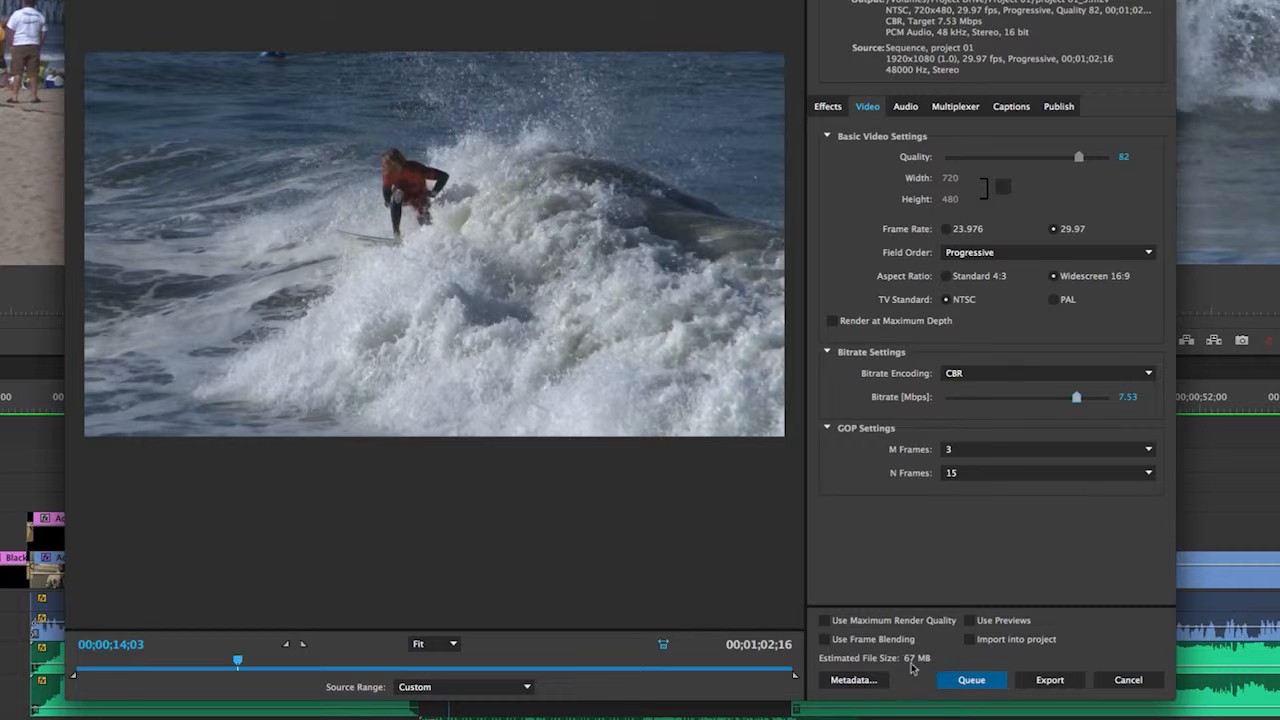
# Look through the MPEG2-DVD audio formats and the multiplexer, captions, publishing and video settings.
pyautogui.click(905, 106)
pyautogui.click(952, 160)
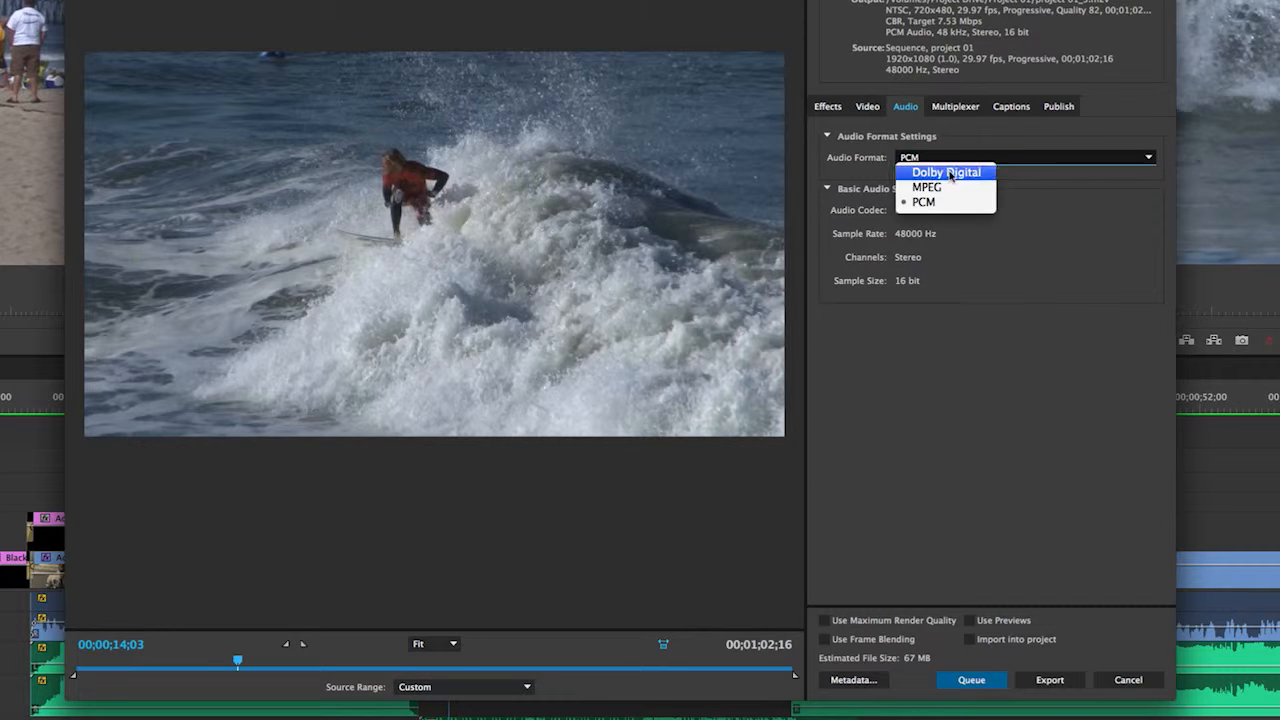
pyautogui.click(1043, 273)
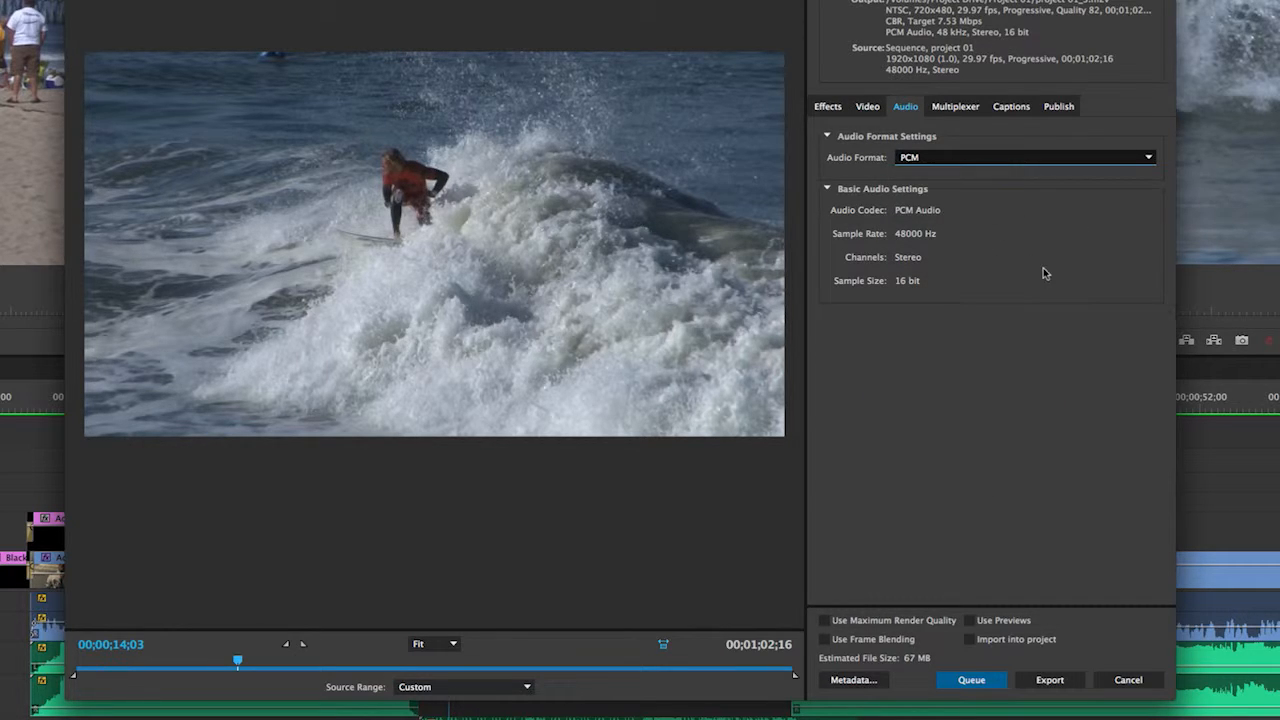
pyautogui.click(956, 110)
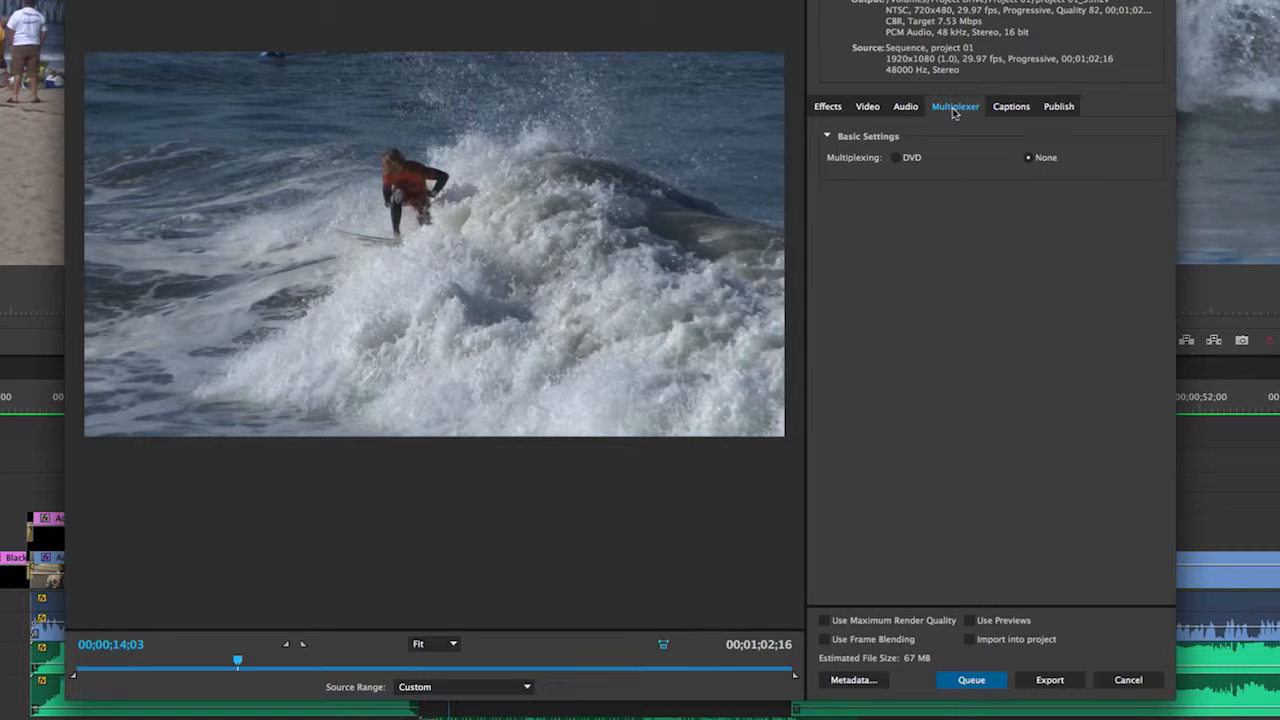
pyautogui.click(1011, 107)
pyautogui.click(1058, 107)
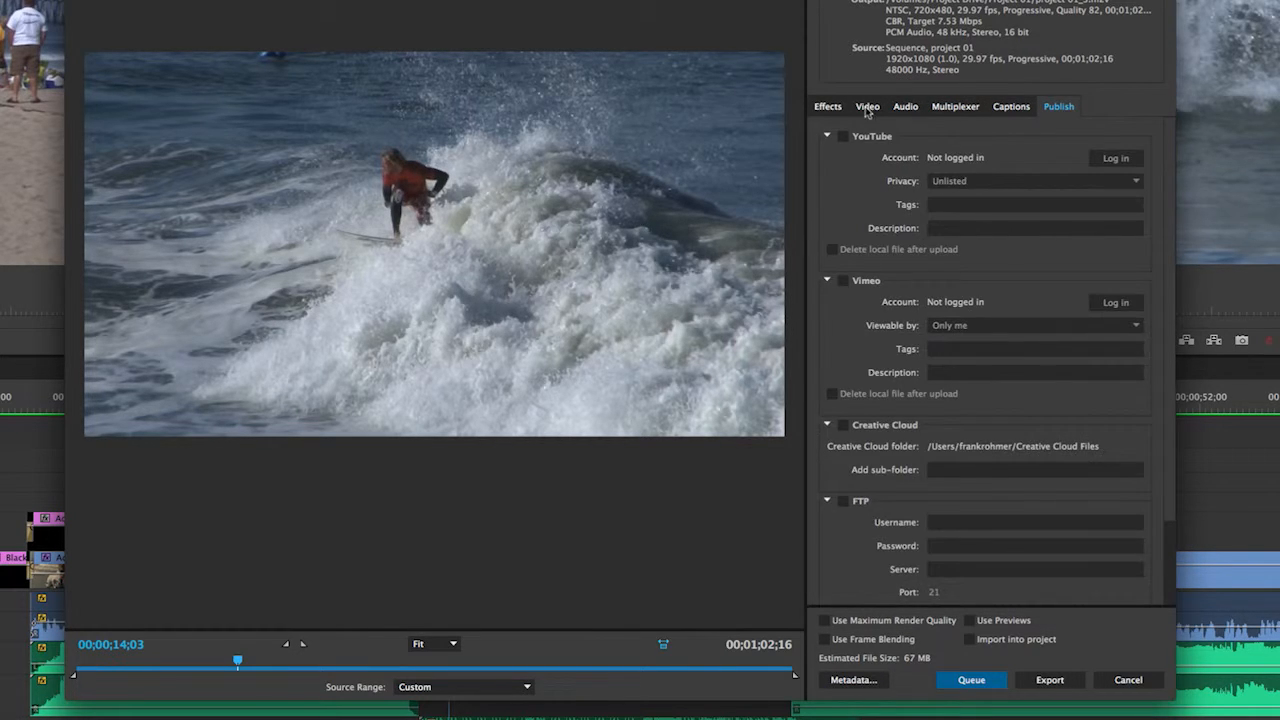
pyautogui.click(867, 111)
pyautogui.click(908, 110)
pyautogui.click(871, 112)
pyautogui.click(909, 111)
pyautogui.click(864, 115)
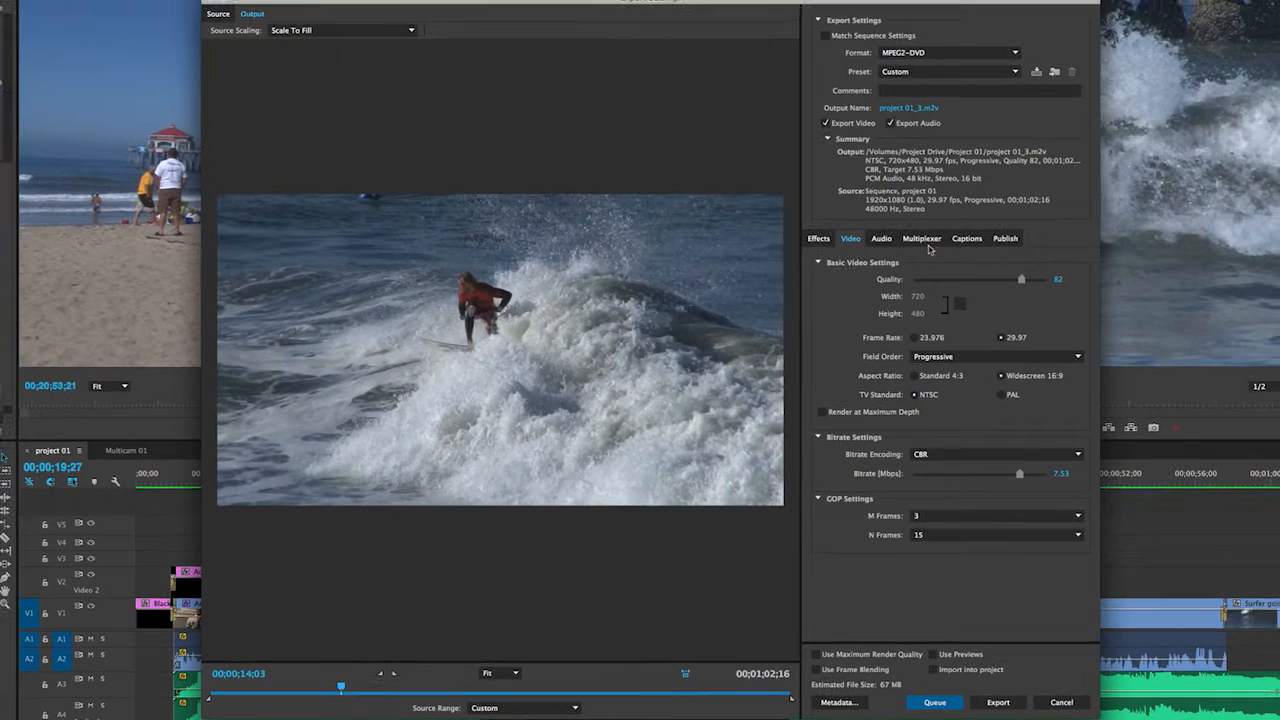
# Change the export format back to QuickTime, and start encoding project 01 directly before cancelling it.
pyautogui.click(976, 57)
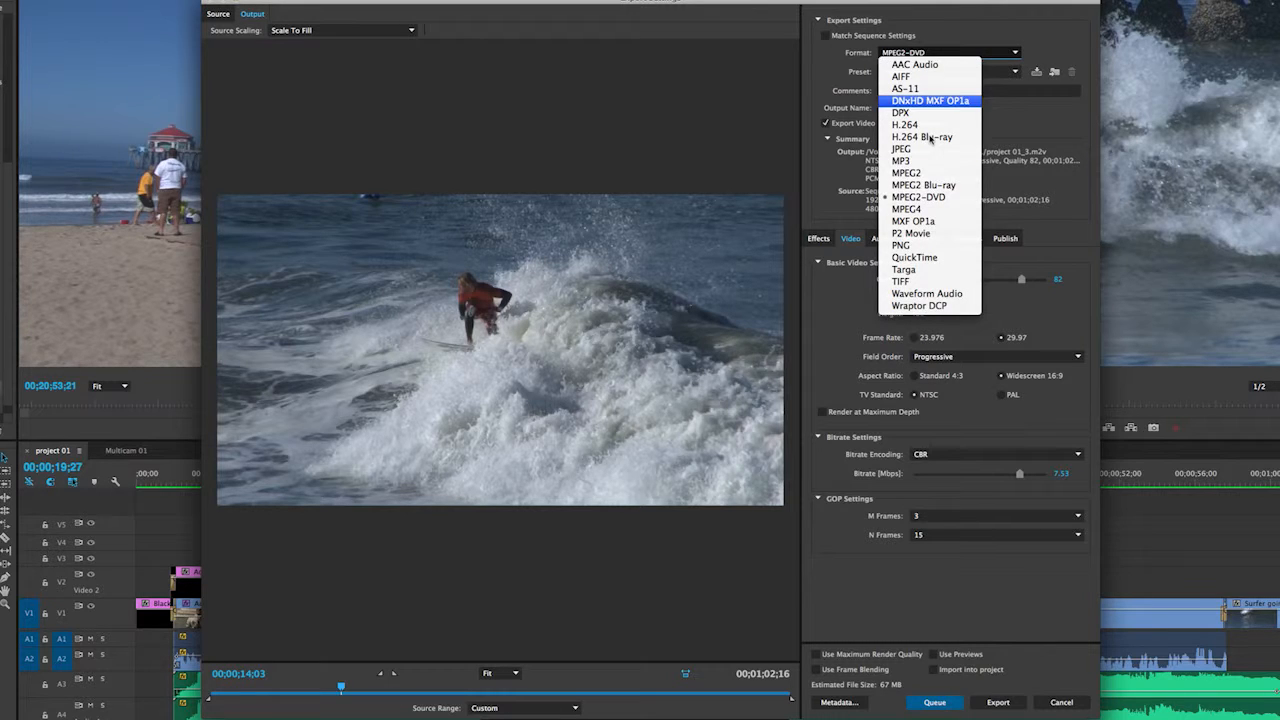
pyautogui.click(940, 257)
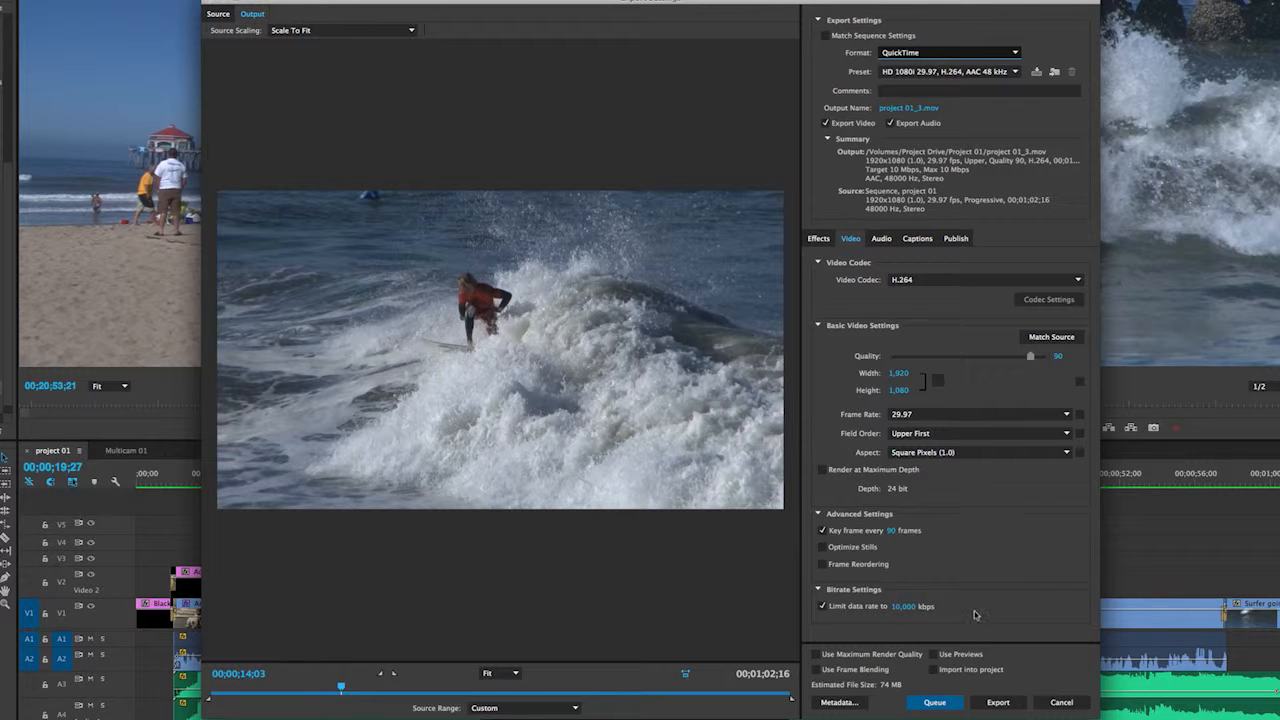
pyautogui.click(1014, 704)
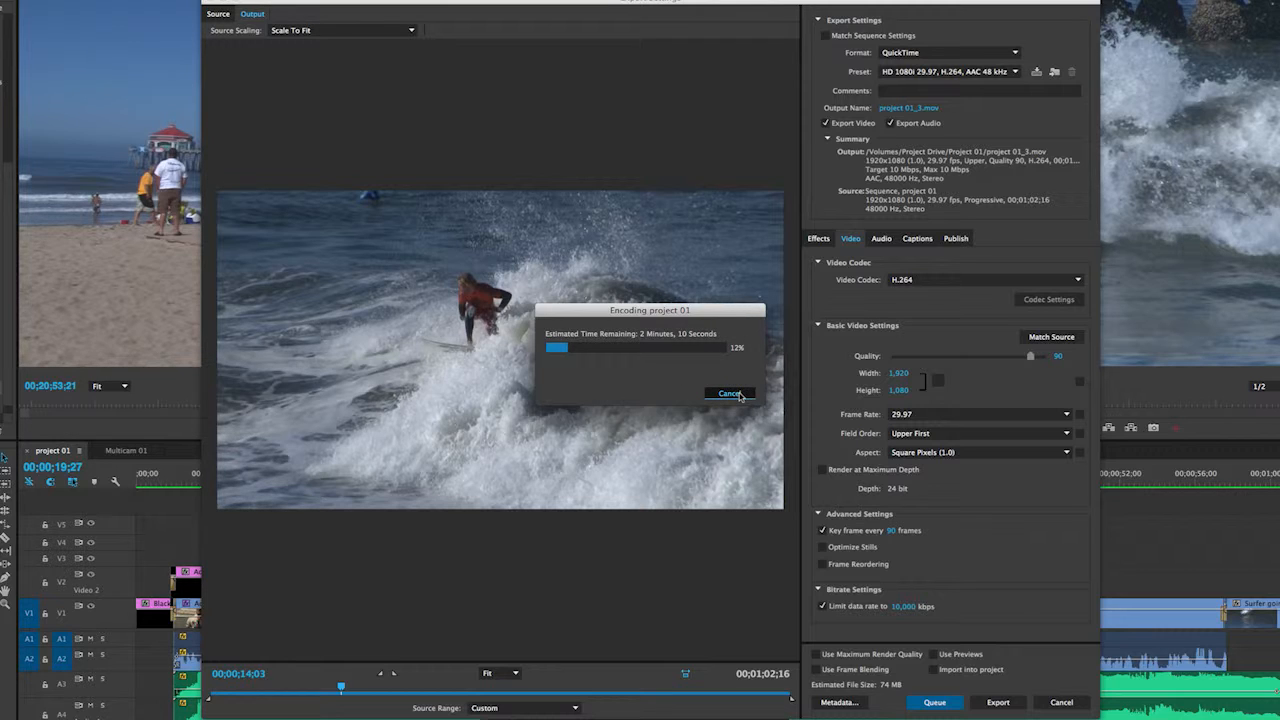
pyautogui.click(730, 393)
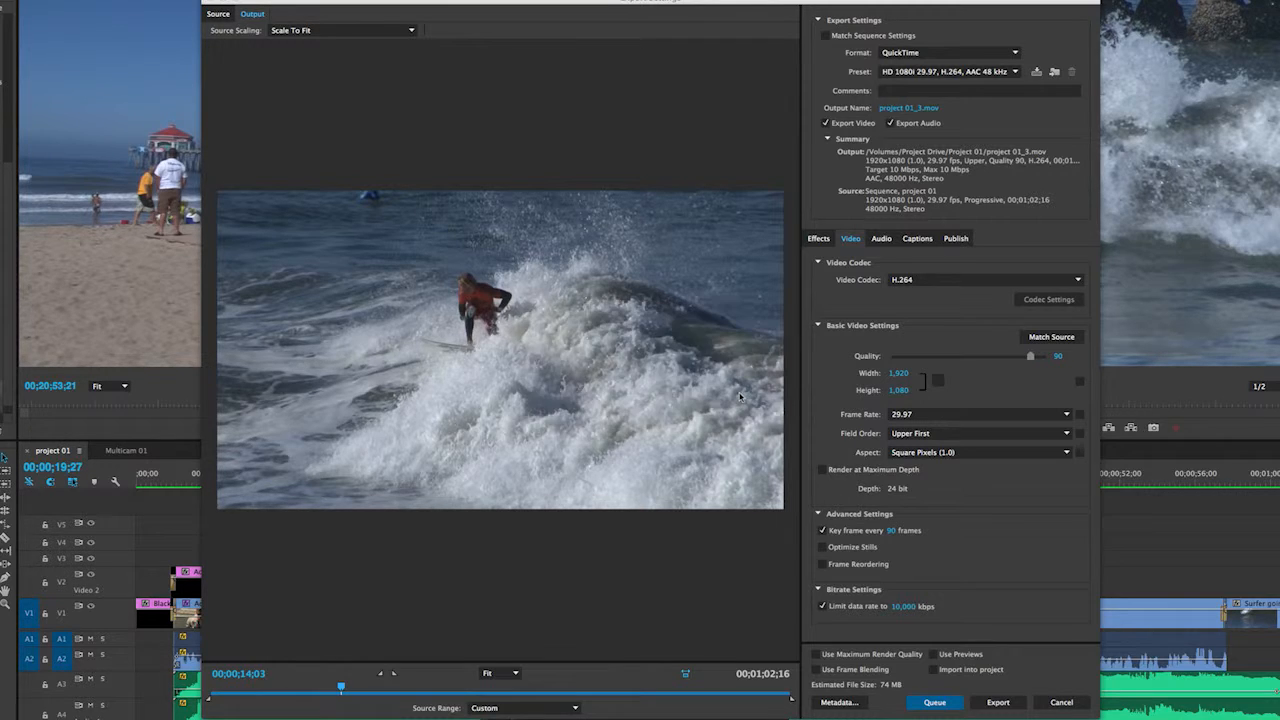